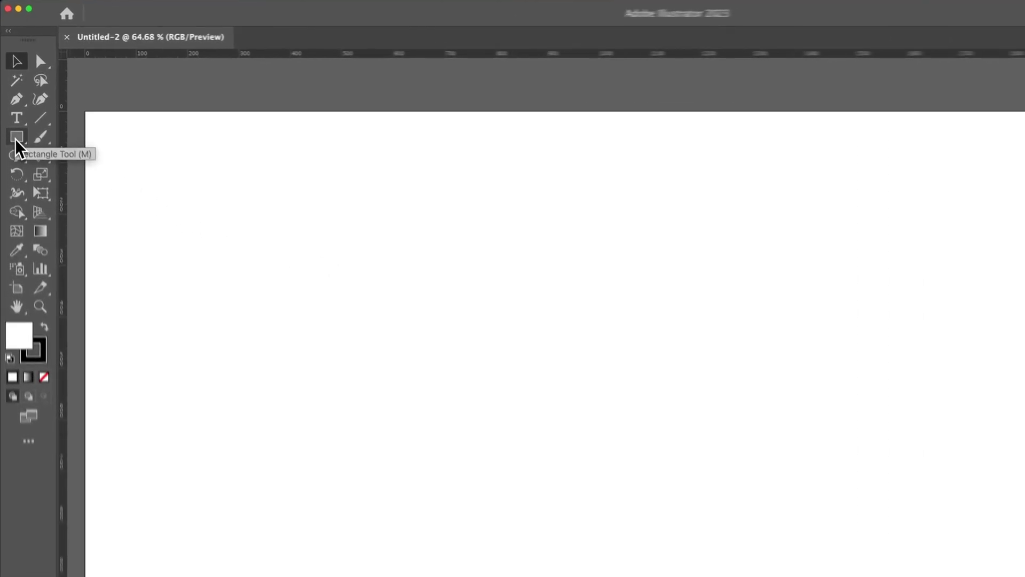
# Draw a circle about 579 px in diameter on the artboard with the Ellipse tool.
pyautogui.click(16, 137)
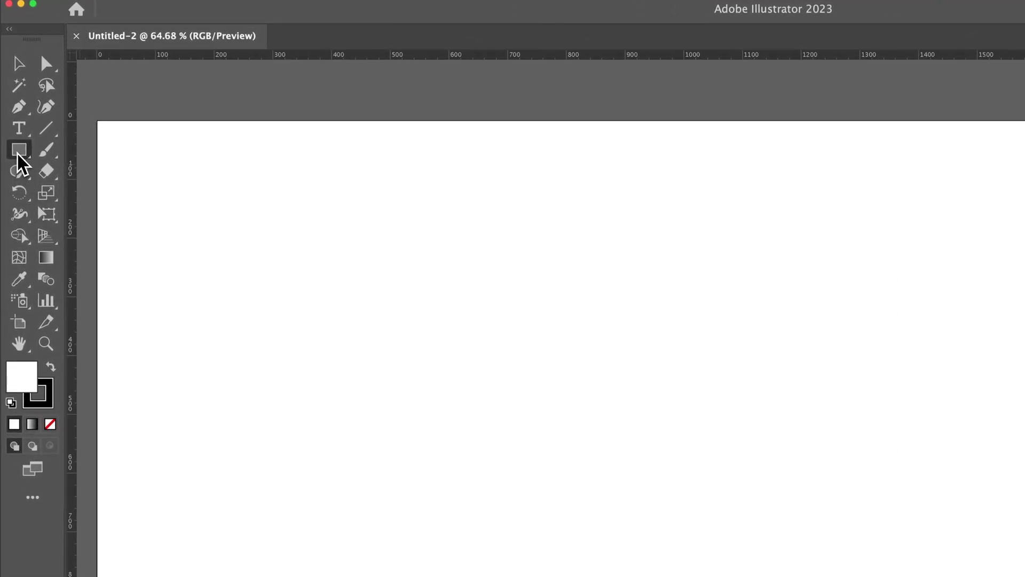
pyautogui.click(18, 154)
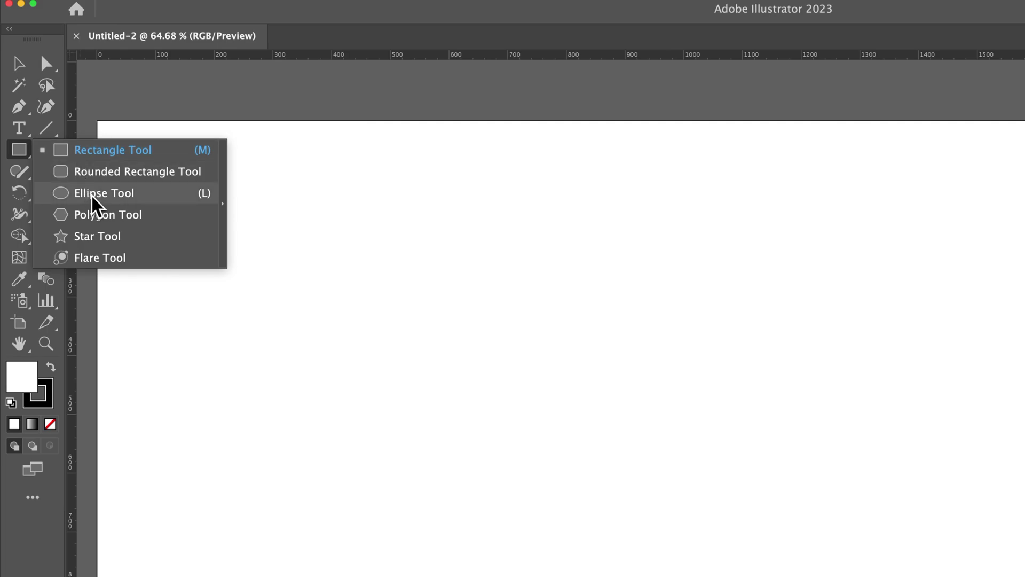
pyautogui.click(155, 197)
pyautogui.moveTo(345, 257); pyautogui.dragTo(719, 576)
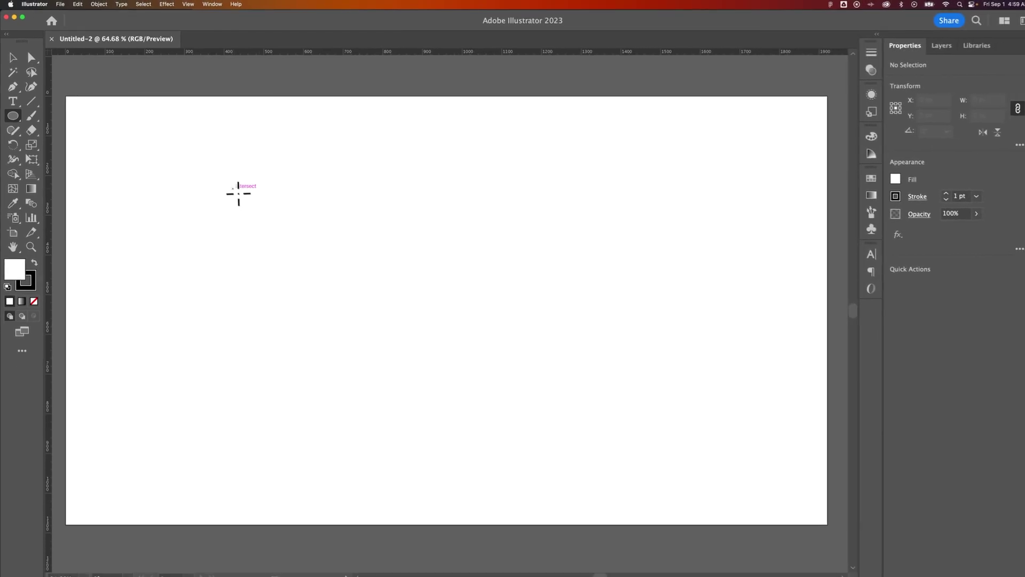
pyautogui.moveTo(480, 467); pyautogui.dragTo(456, 413)
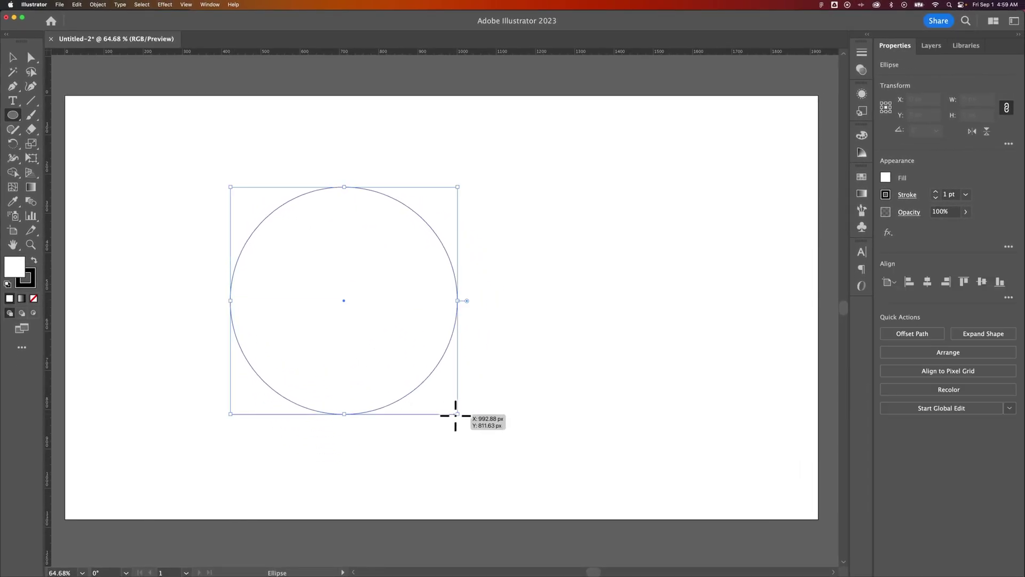
# Duplicate the circle horizontally so that two equal circles sit side by side on the artboard.
pyautogui.press('v')
pyautogui.moveTo(400, 202); pyautogui.dragTo(641, 198)
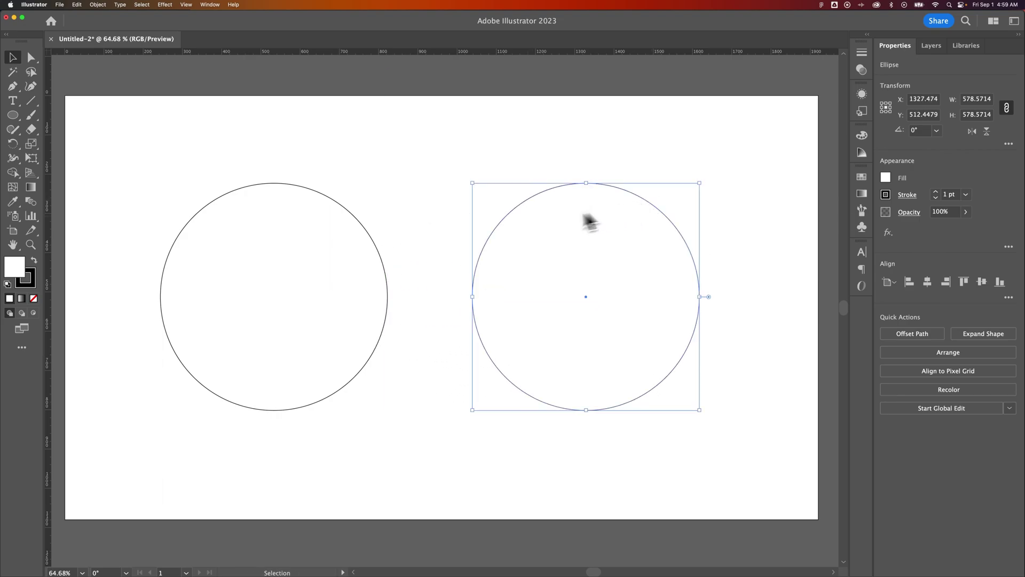
pyautogui.click(431, 298)
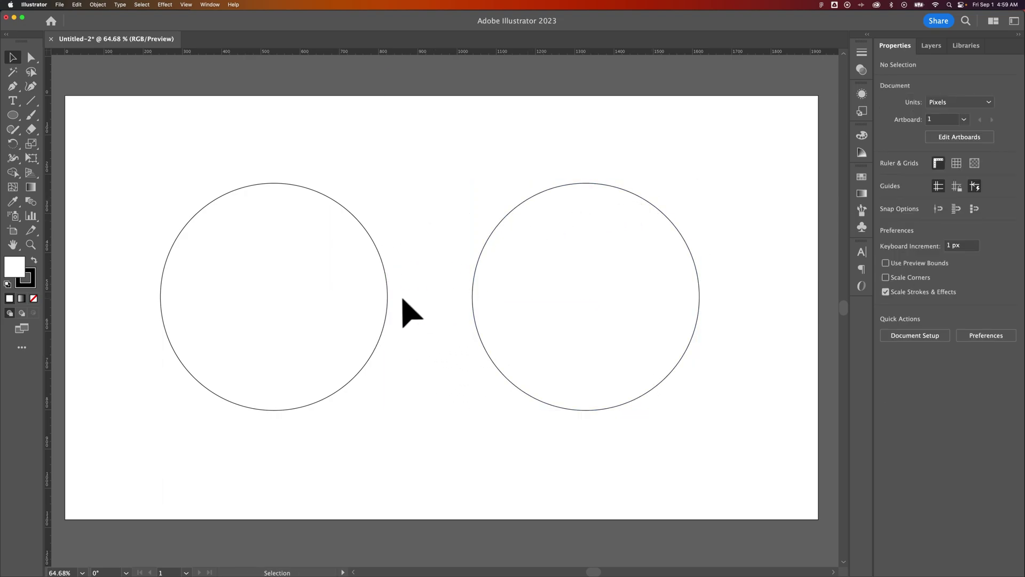
# Start type on a path along the left circle's outline and fill it with placeholder text.
pyautogui.click(353, 220)
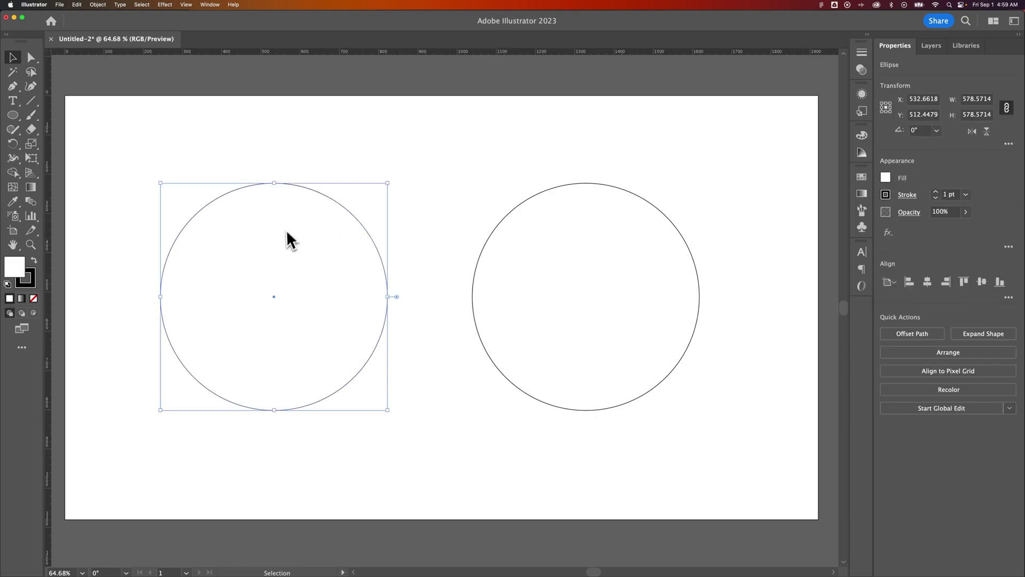
pyautogui.press('t')
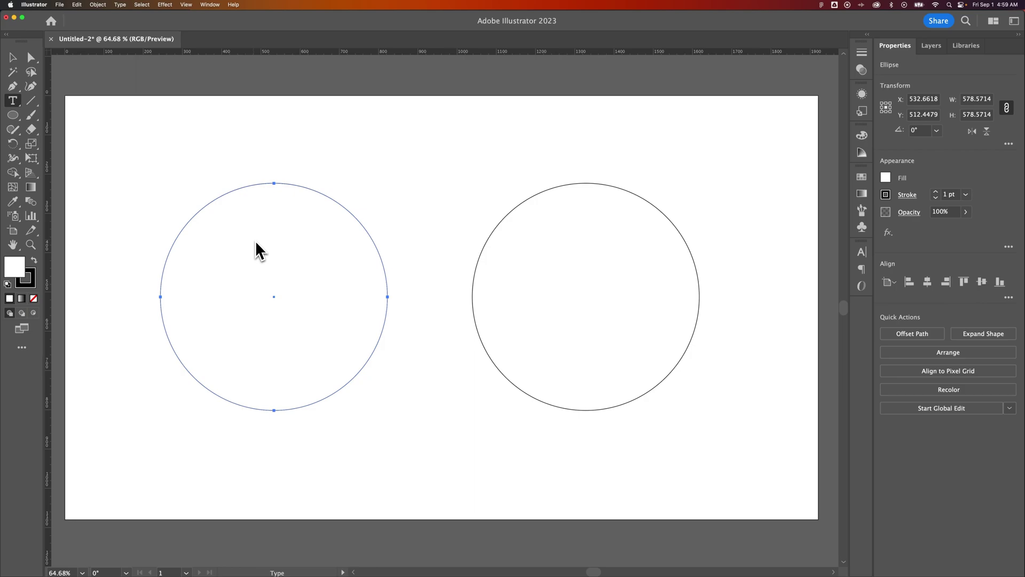
pyautogui.press('v')
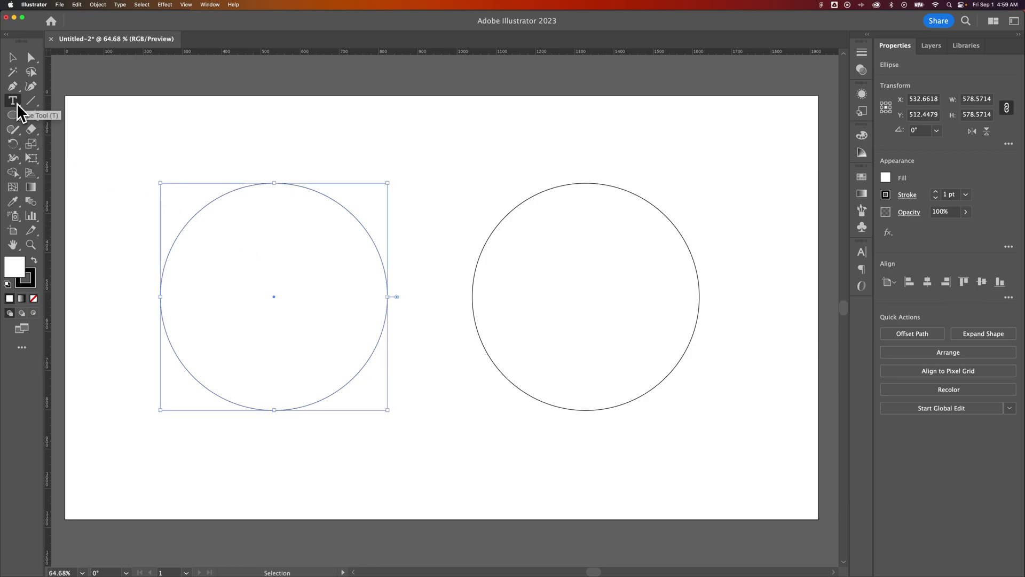
pyautogui.click(16, 103)
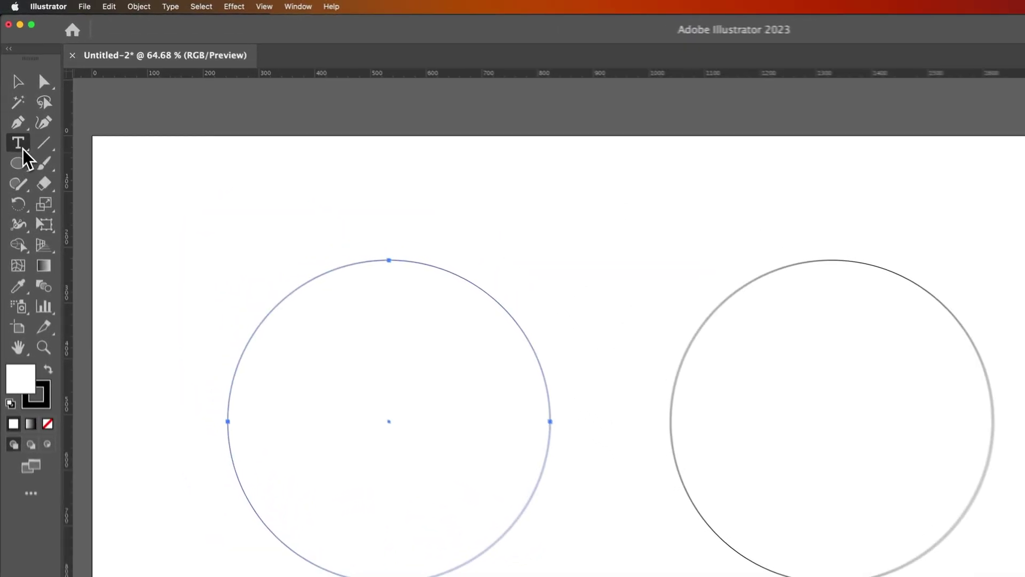
pyautogui.click(15, 104)
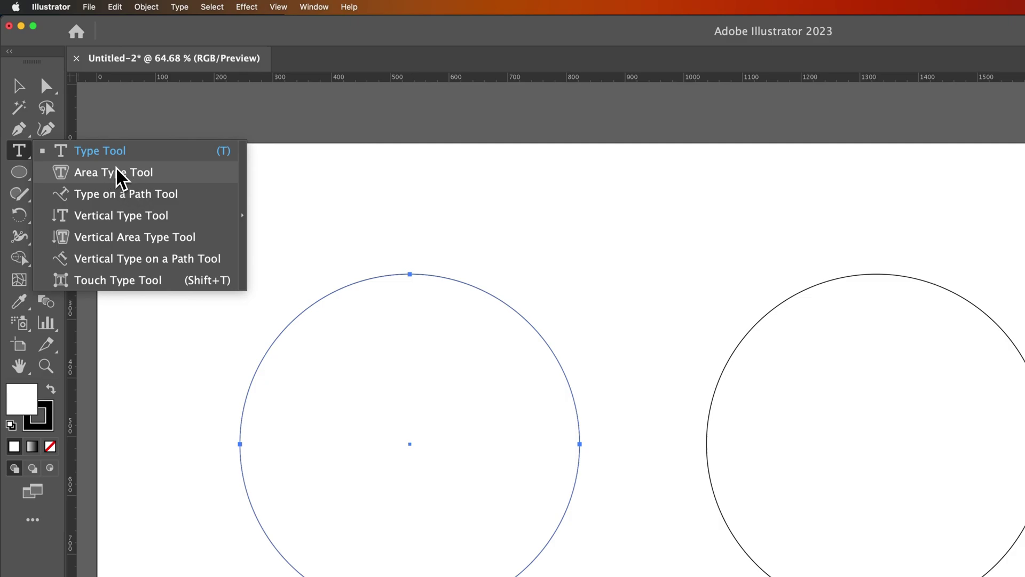
pyautogui.click(127, 193)
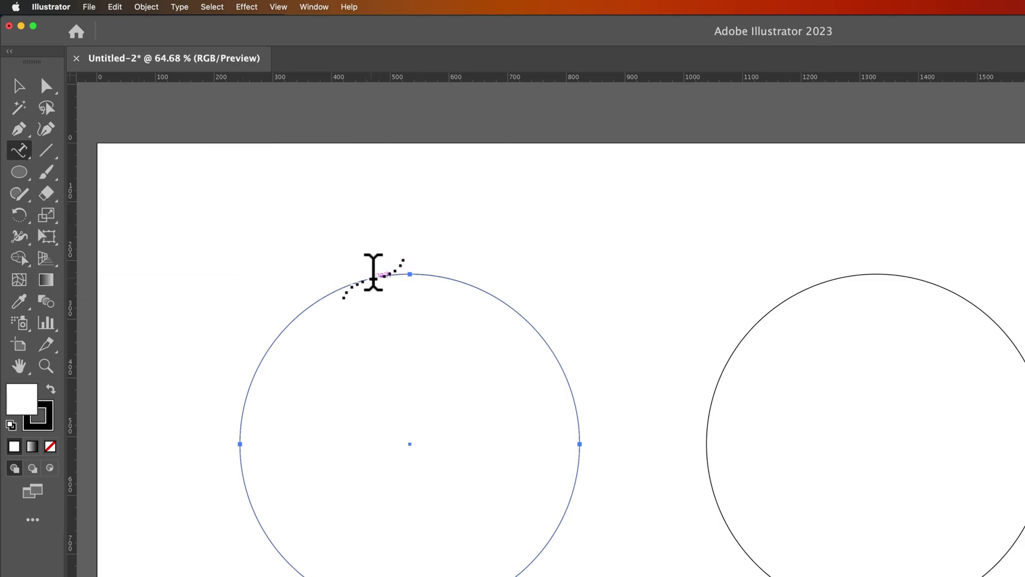
pyautogui.click(373, 273)
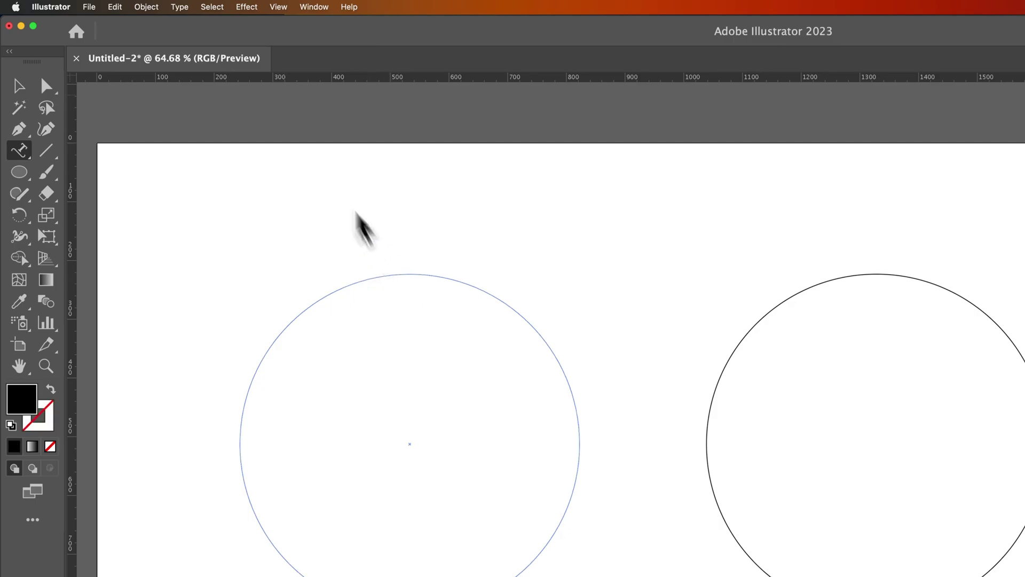
pyautogui.click(180, 7)
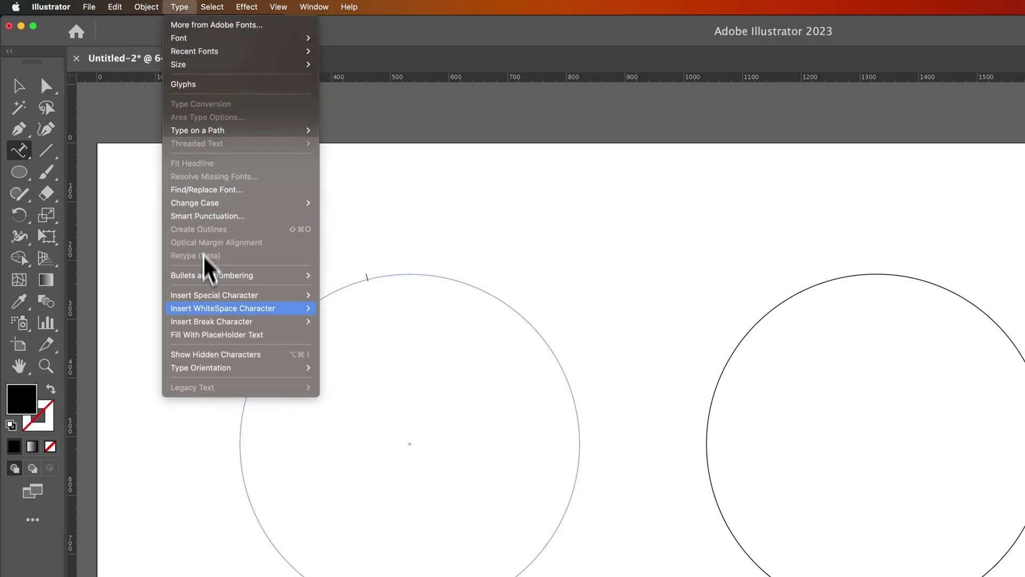
pyautogui.click(217, 337)
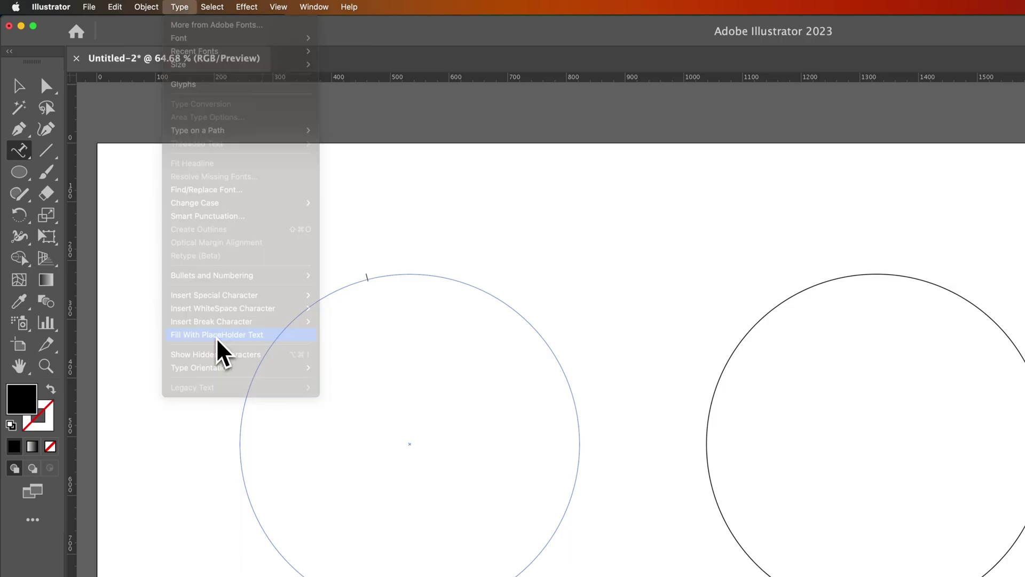
# Set the font size of all the text on the left circle to 70 pt.
pyautogui.press('super+a')
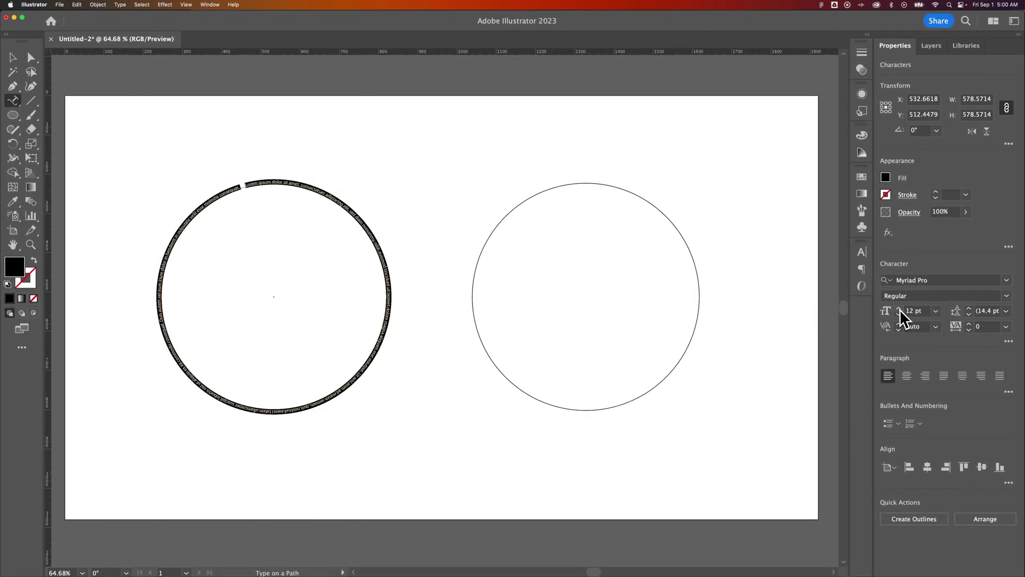
pyautogui.click(899, 309)
pyautogui.click(900, 309)
pyautogui.click(900, 309)
pyautogui.click(900, 309)
pyautogui.click(899, 309)
pyautogui.click(900, 309)
pyautogui.click(900, 309)
pyautogui.click(900, 309)
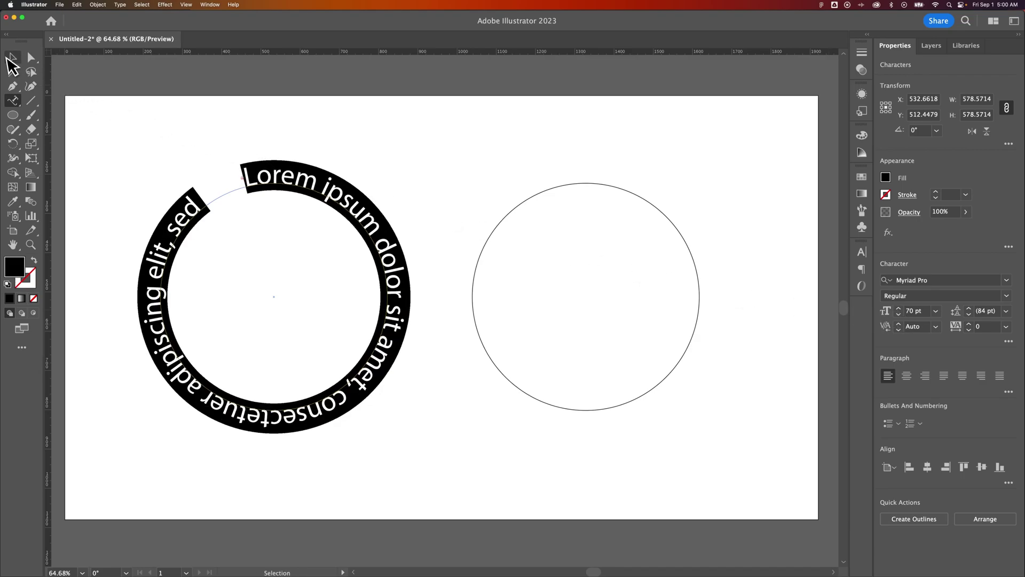
# Move the path text's start and end brackets to the top point of the left circle.
pyautogui.click(12, 57)
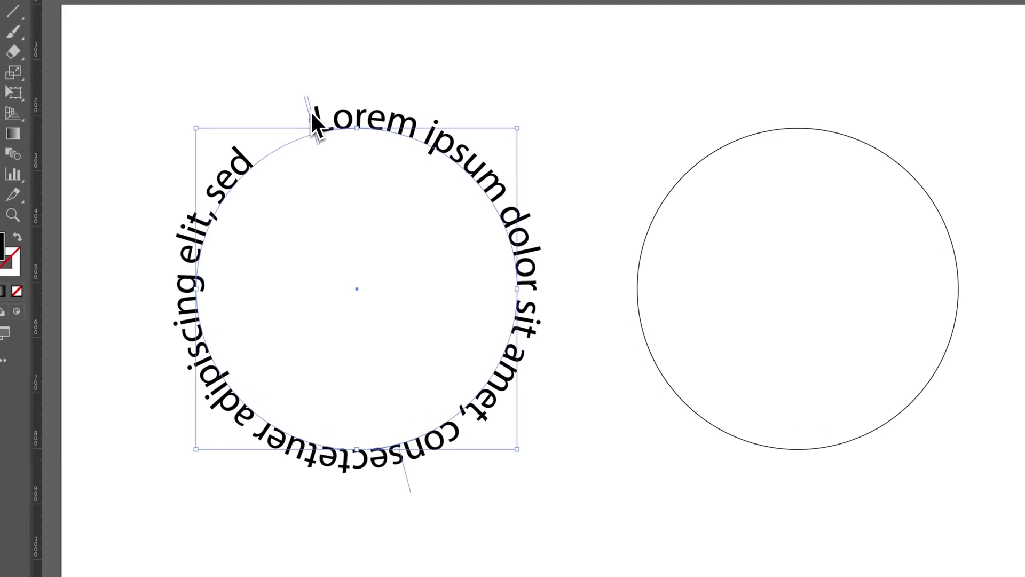
pyautogui.moveTo(313, 113); pyautogui.dragTo(357, 124)
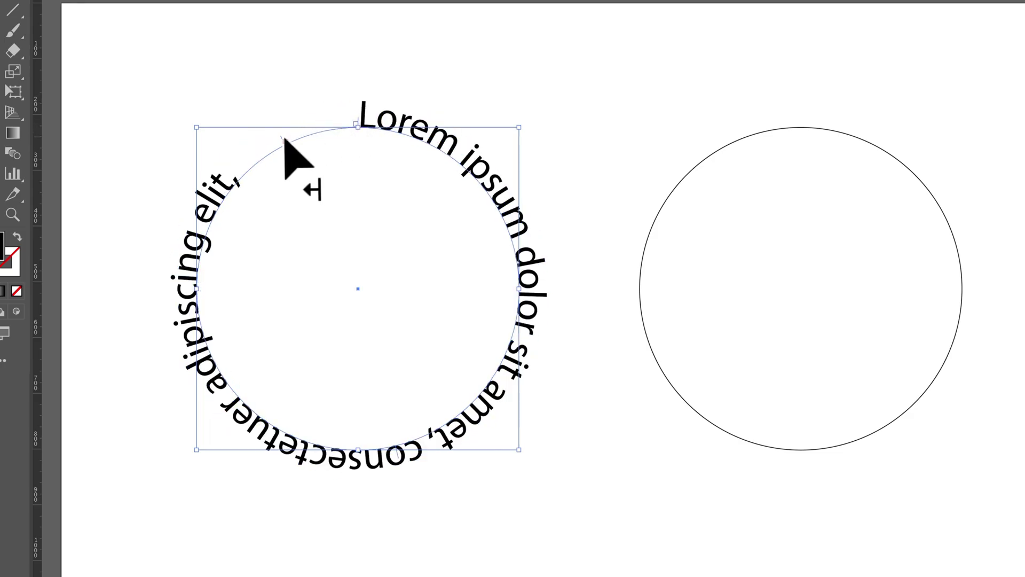
pyautogui.moveTo(286, 141); pyautogui.dragTo(359, 126)
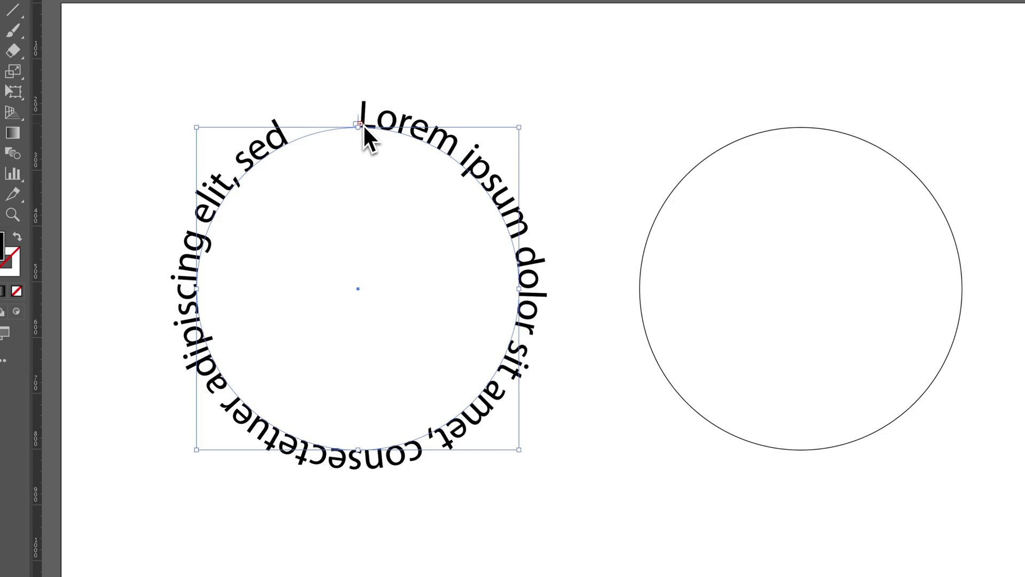
# Open the Type on a Path options for the circular text and enable Flip with Preview on.
pyautogui.click(120, 4)
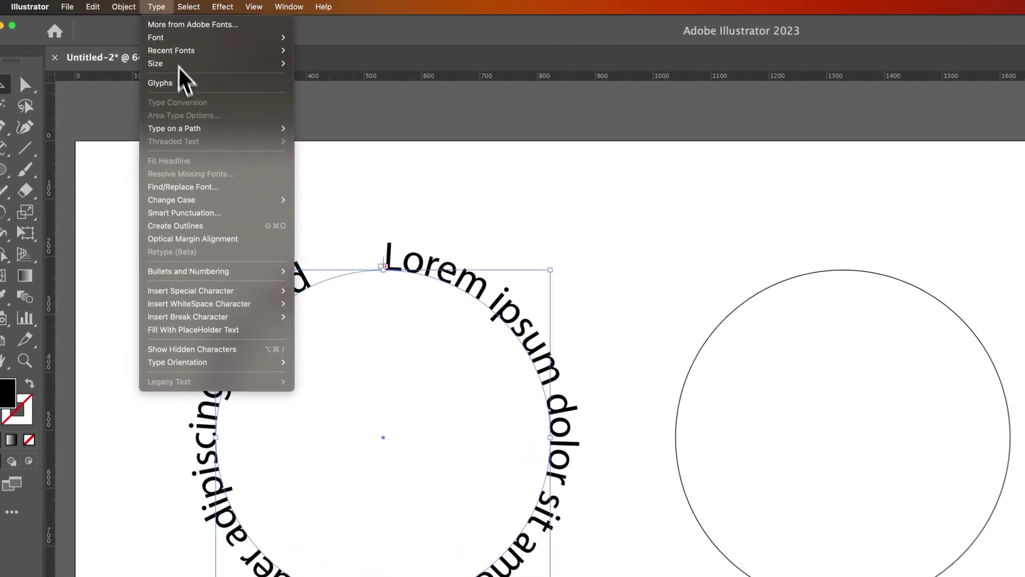
pyautogui.moveTo(148, 89)
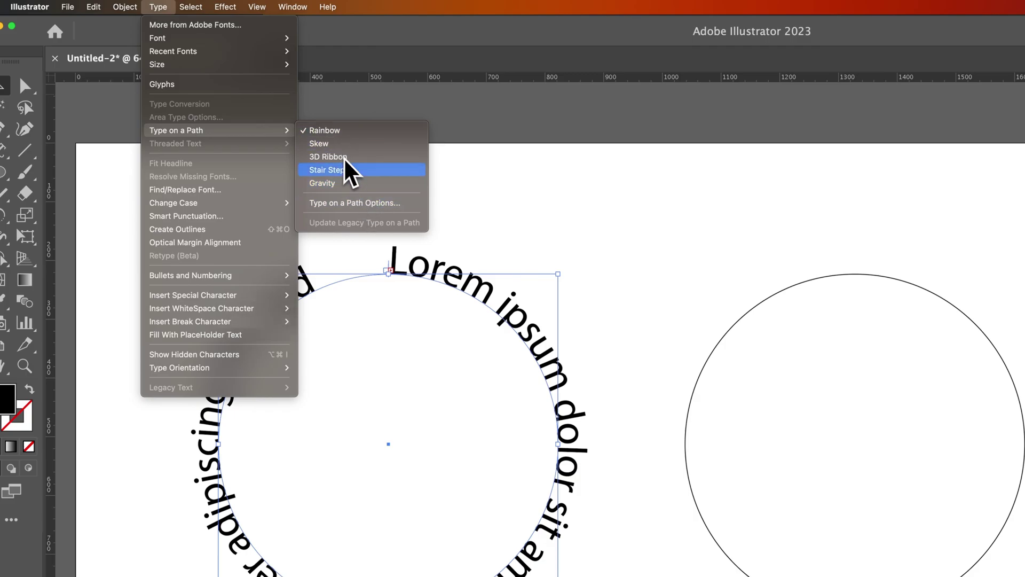
pyautogui.click(354, 203)
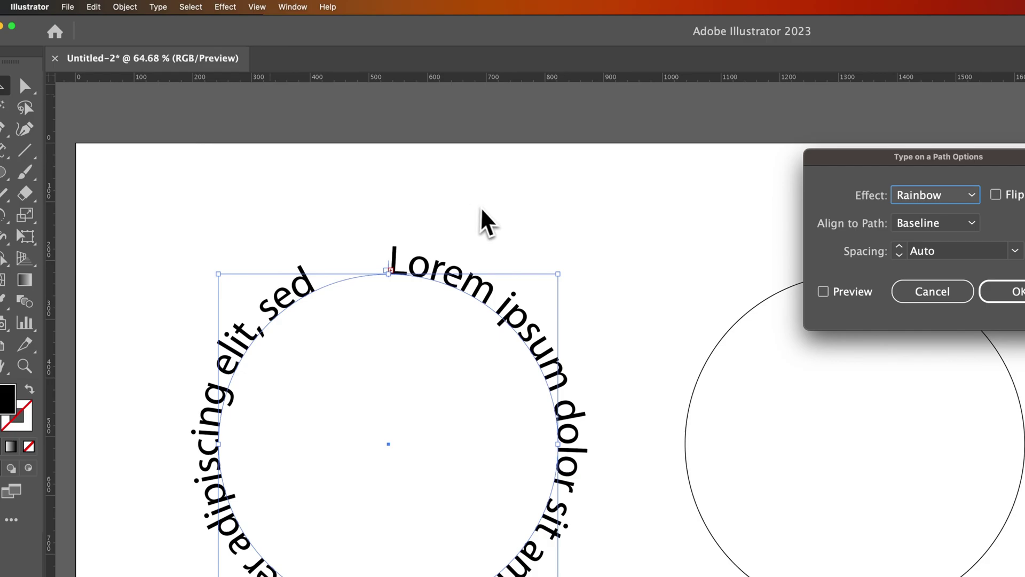
pyautogui.click(754, 180)
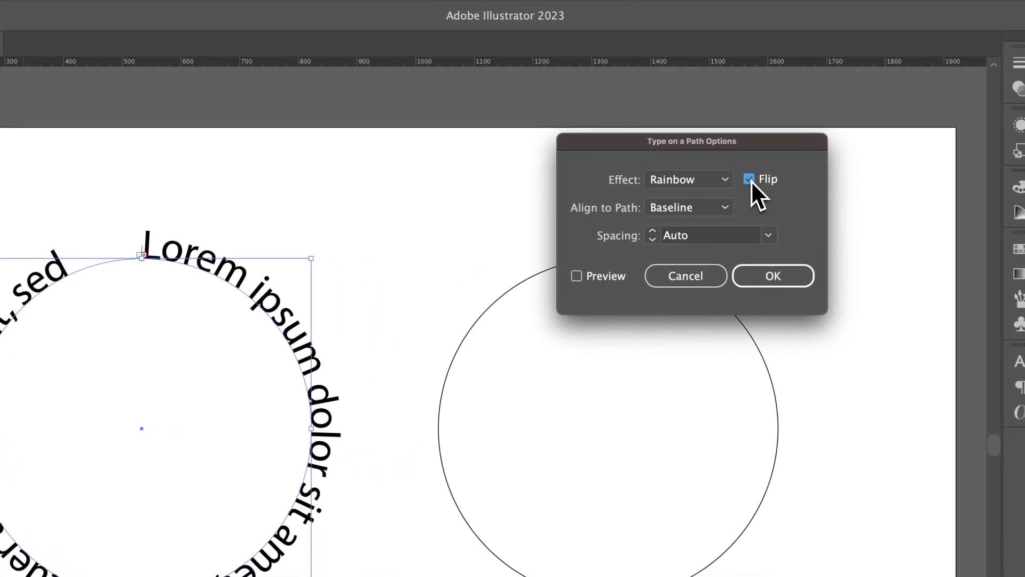
pyautogui.click(577, 276)
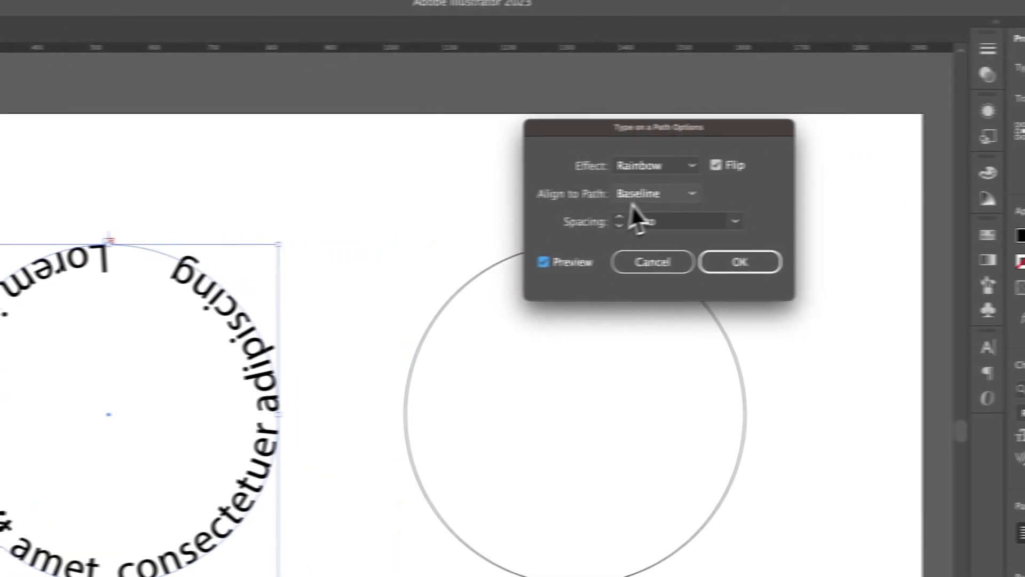
# Try the Ascender and Descender path alignments on the text, and set Align to Path to Center.
pyautogui.click(801, 189)
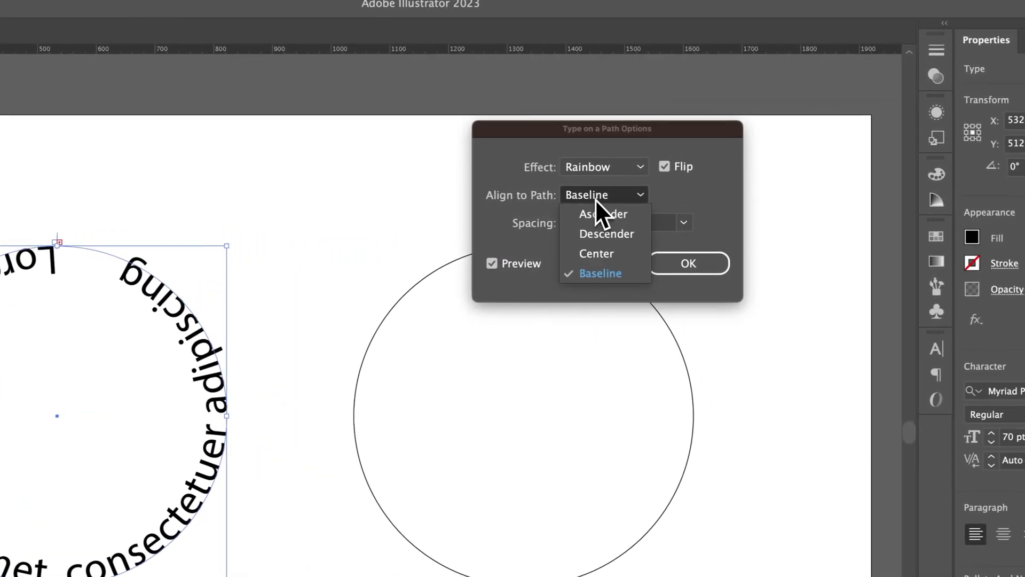
pyautogui.click(795, 210)
pyautogui.click(592, 196)
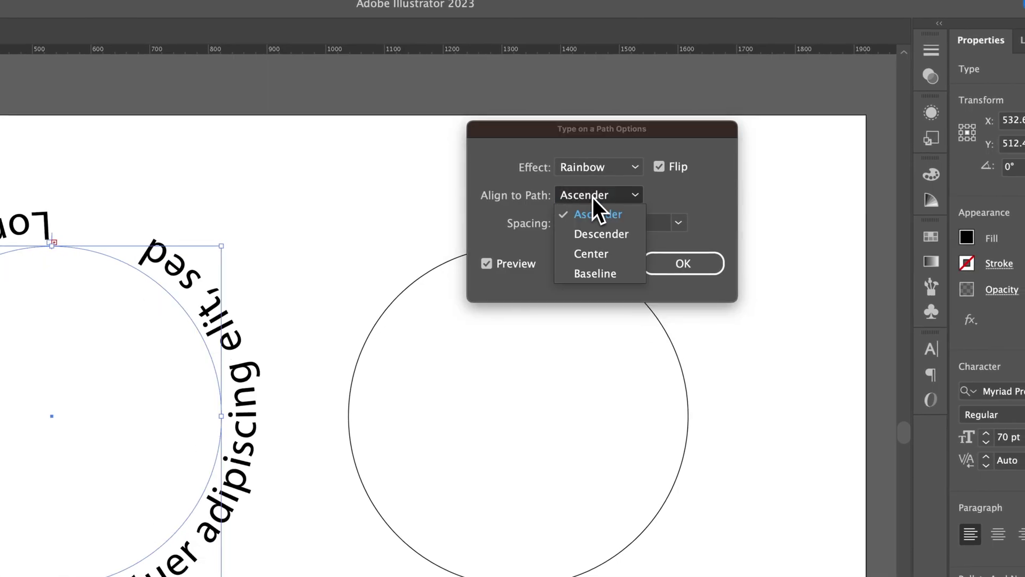
pyautogui.click(598, 237)
pyautogui.click(587, 197)
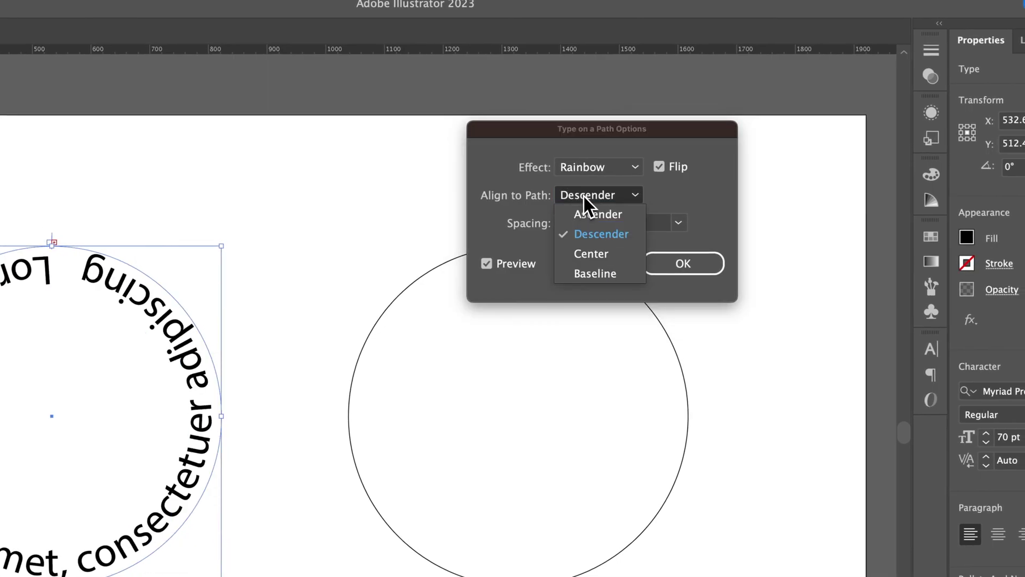
pyautogui.click(584, 252)
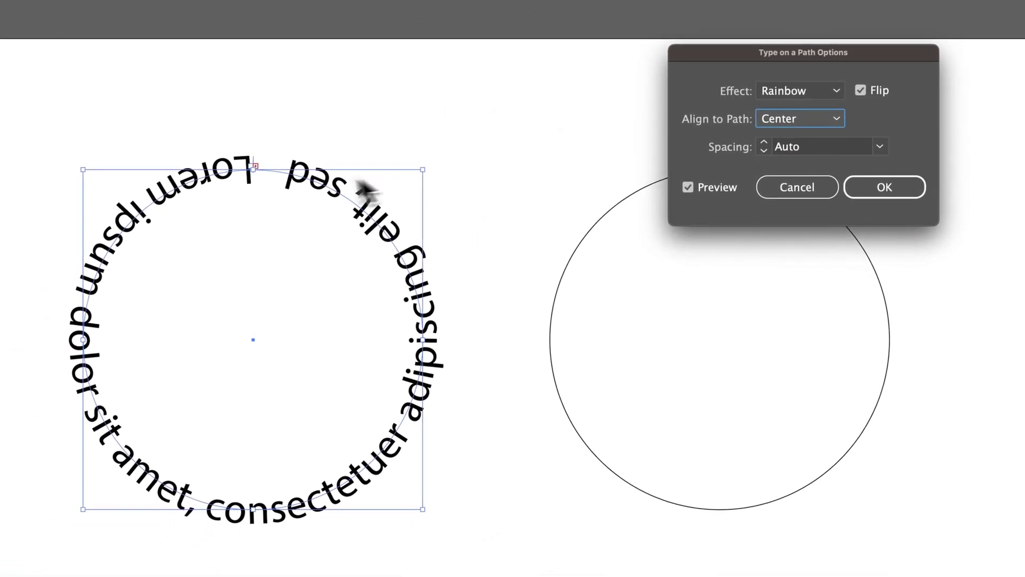
# Turn off Flip for the path text, keeping Center alignment and Auto spacing.
pyautogui.click(873, 93)
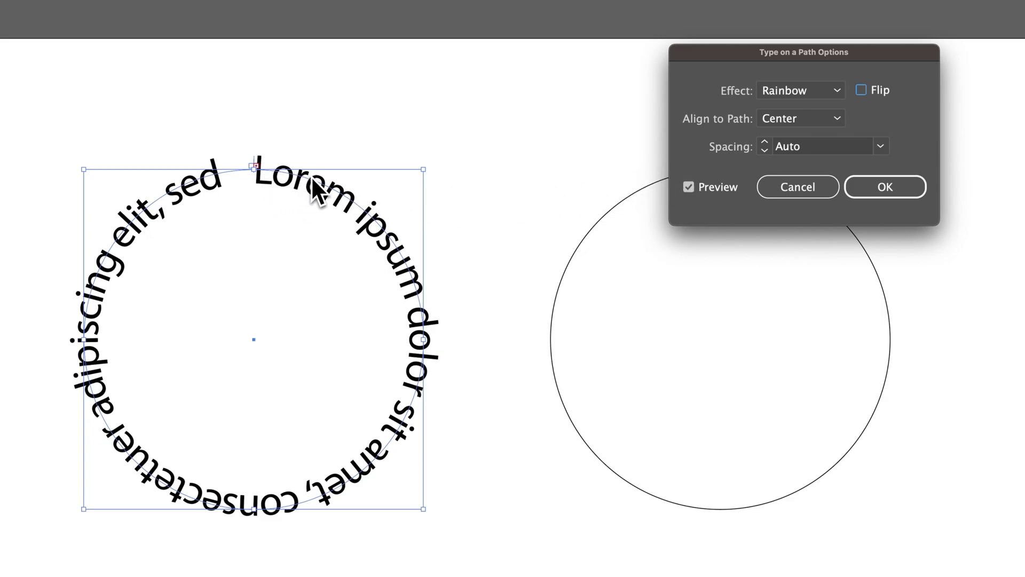
pyautogui.click(783, 119)
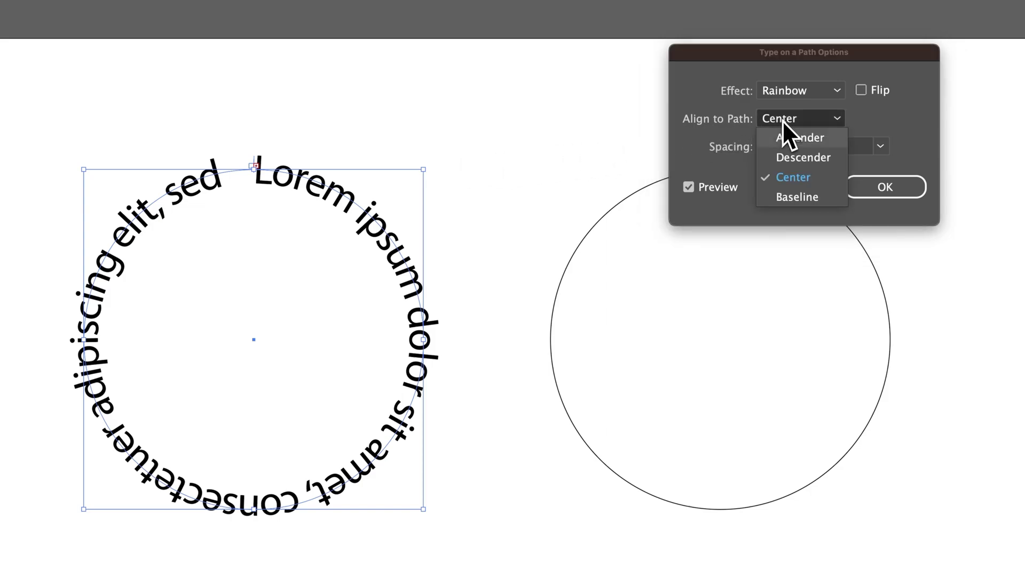
pyautogui.click(784, 170)
pyautogui.click(881, 145)
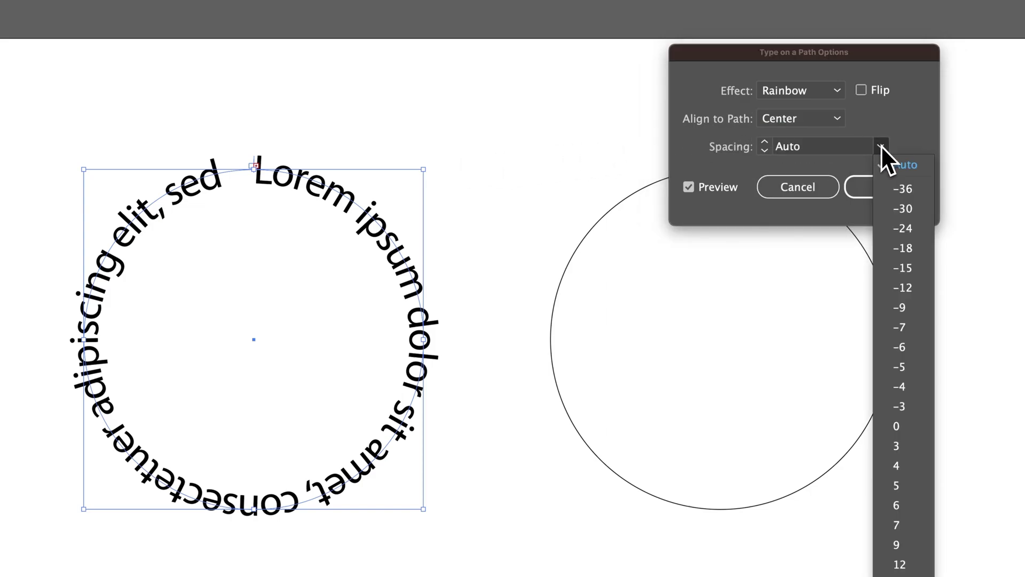
pyautogui.click(885, 133)
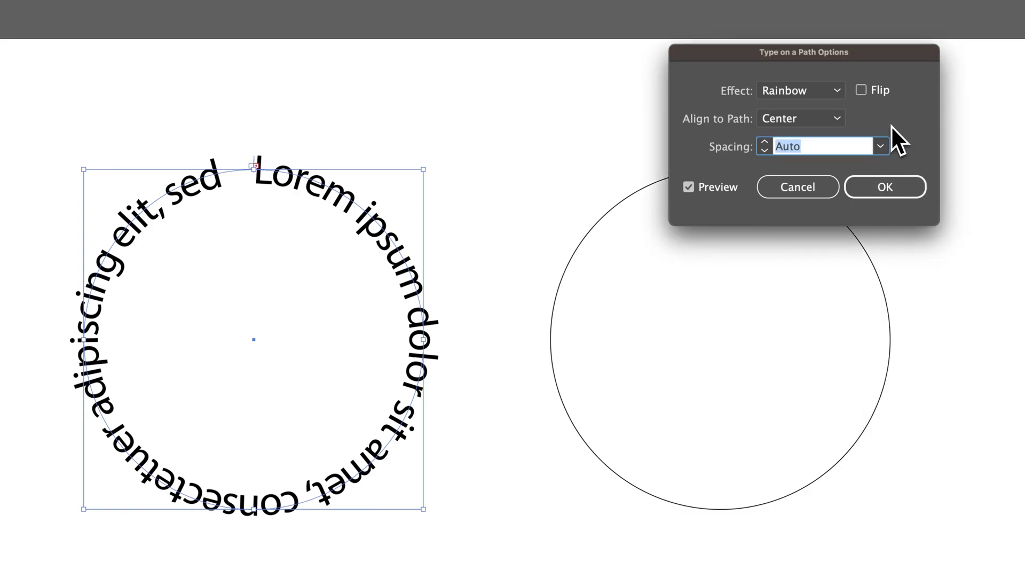
# Try the Skew, 3D Ribbon, Stair Step and Gravity effects on the circular text, and return the effect to Rainbow.
pyautogui.click(785, 90)
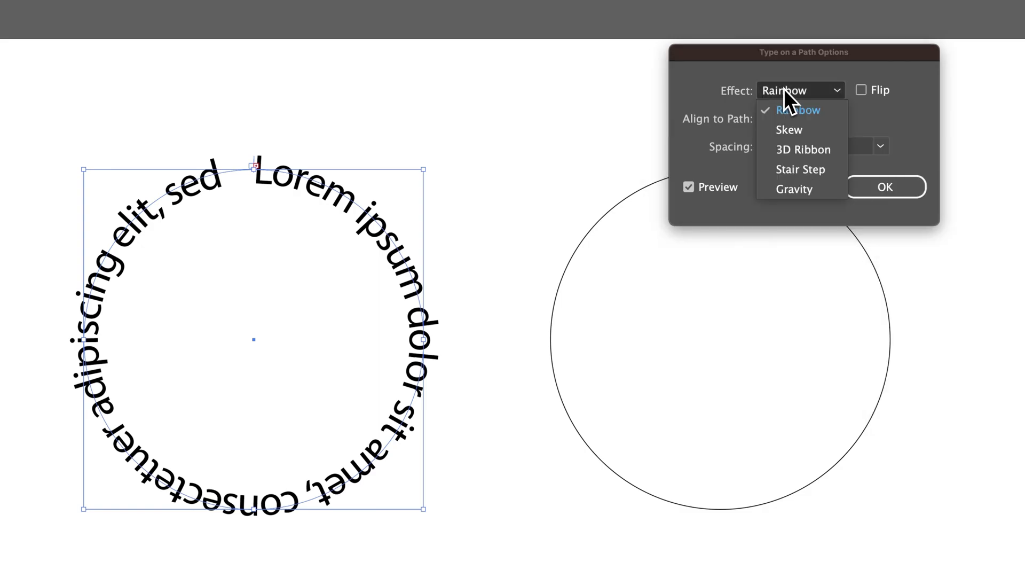
pyautogui.click(791, 130)
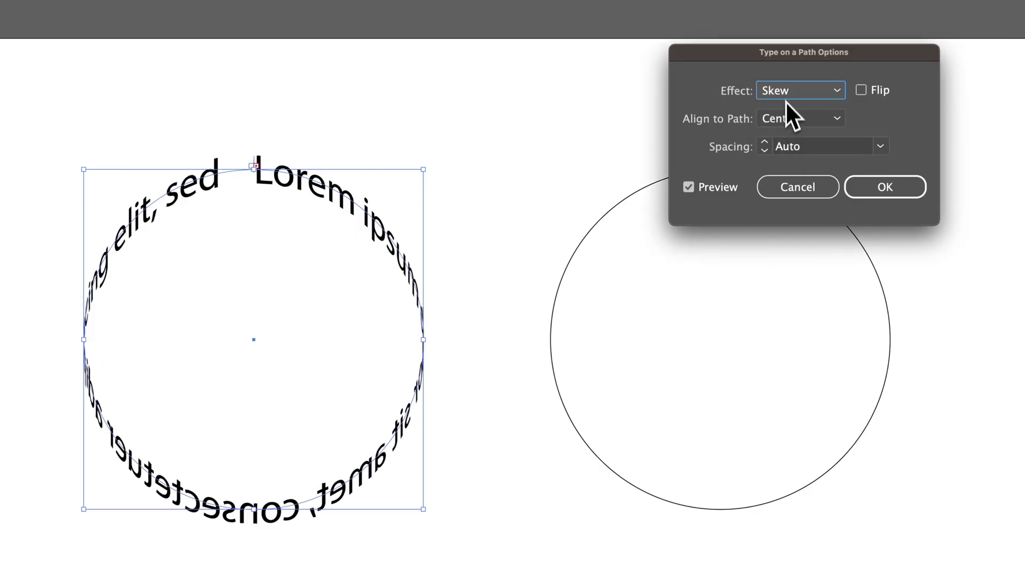
pyautogui.click(786, 91)
pyautogui.click(793, 150)
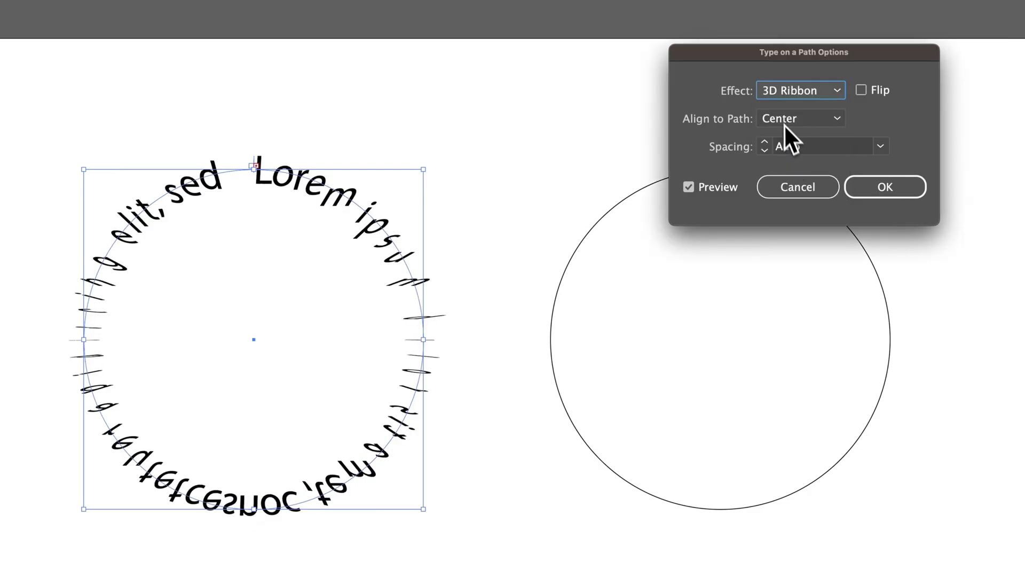
pyautogui.click(785, 97)
pyautogui.click(795, 167)
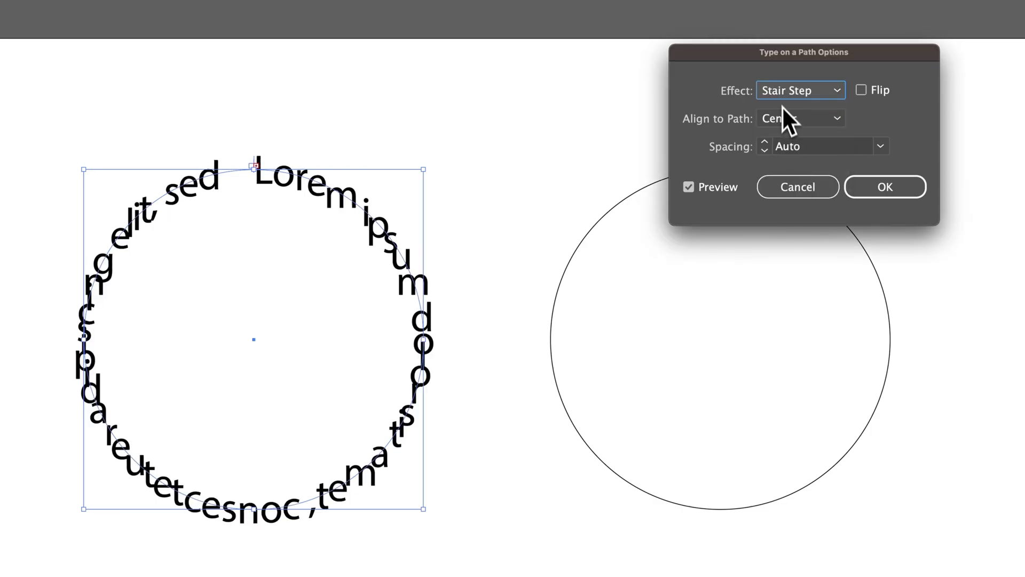
pyautogui.click(782, 89)
pyautogui.click(786, 184)
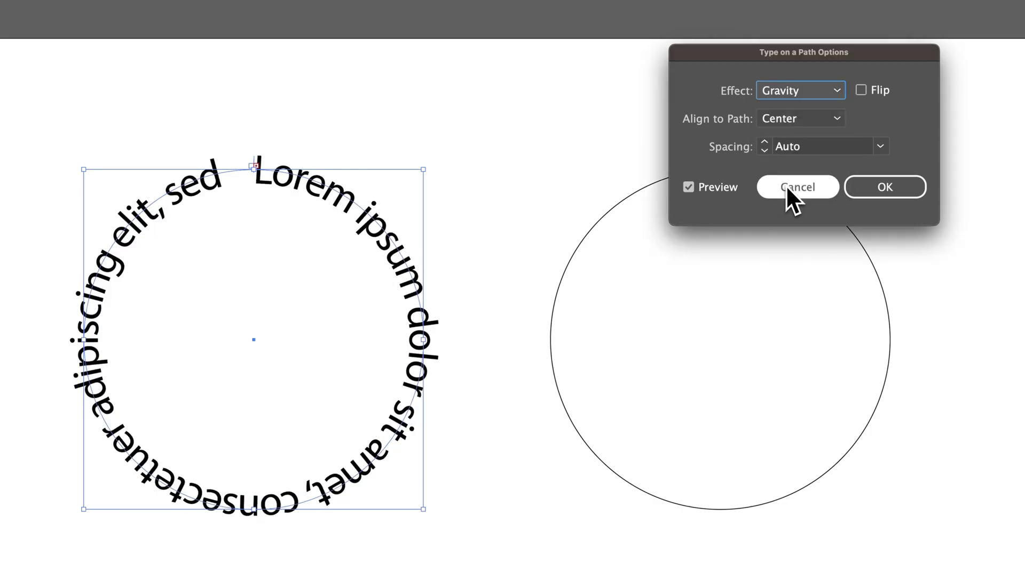
pyautogui.click(803, 97)
pyautogui.click(803, 109)
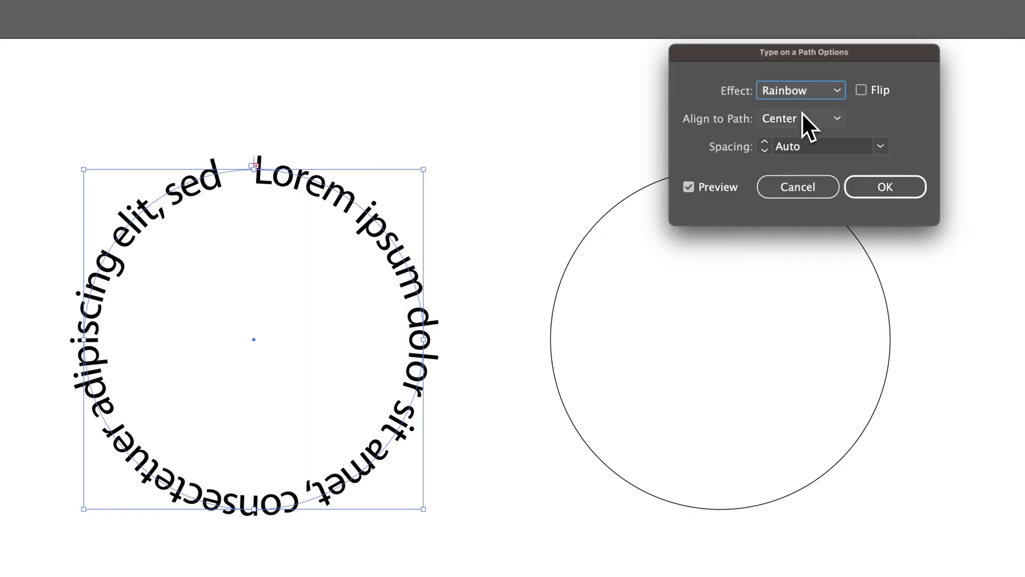
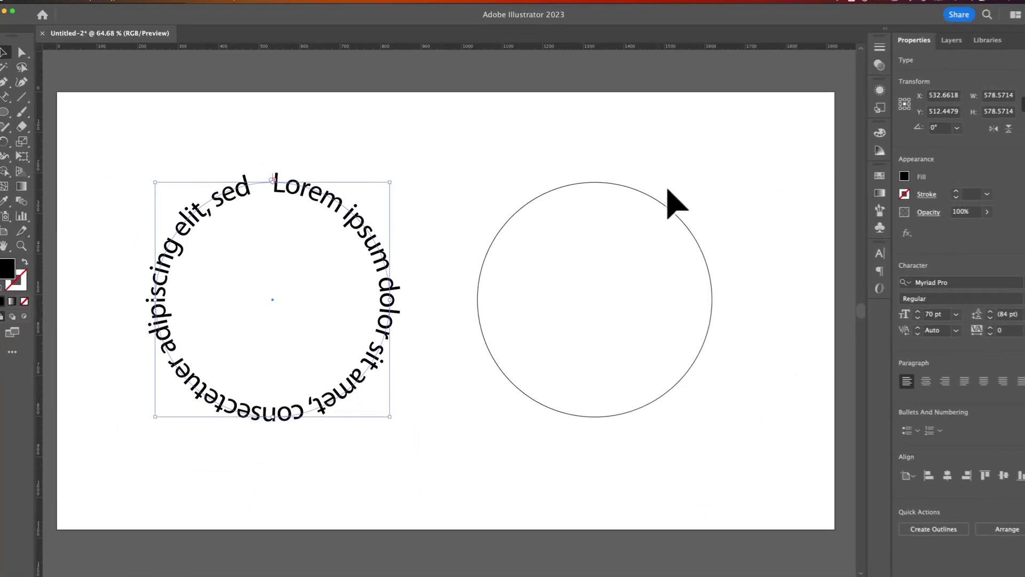
# Cut the empty circle into upper and lower halves with the Scissors tool at its left and right anchor points.
pyautogui.click(630, 210)
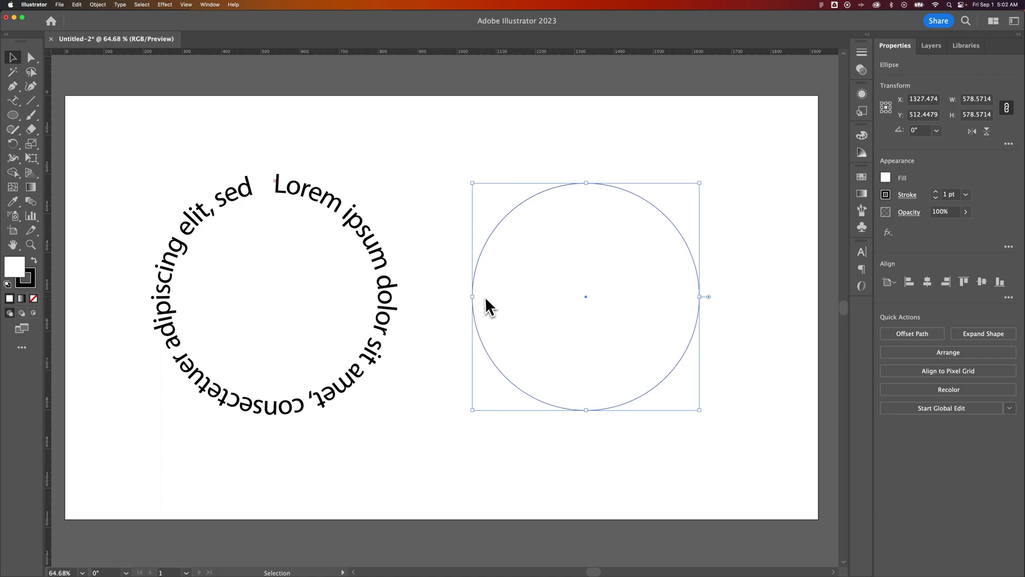
pyautogui.press('c')
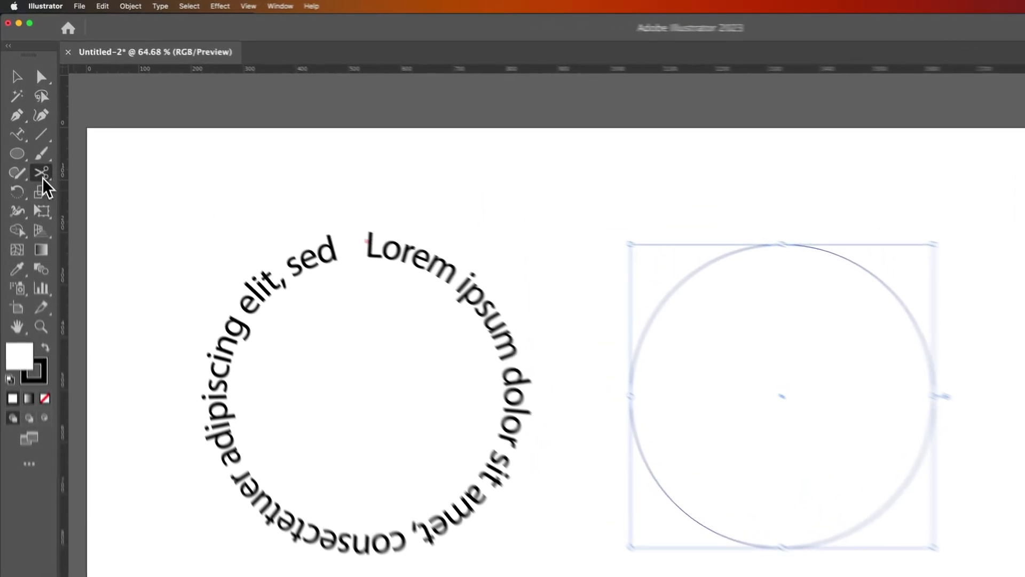
pyautogui.click(33, 132)
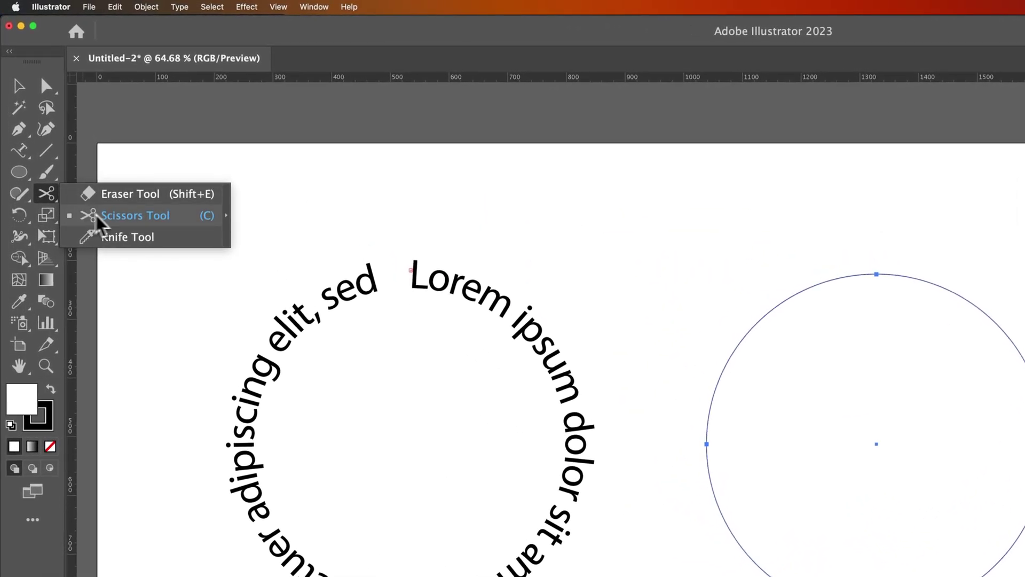
pyautogui.click(106, 224)
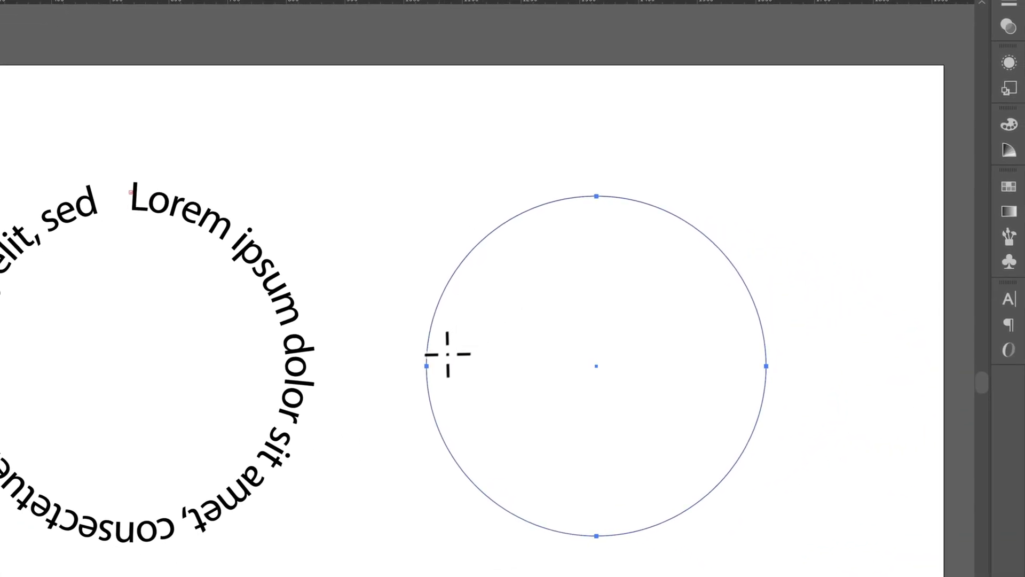
pyautogui.click(426, 366)
pyautogui.click(766, 365)
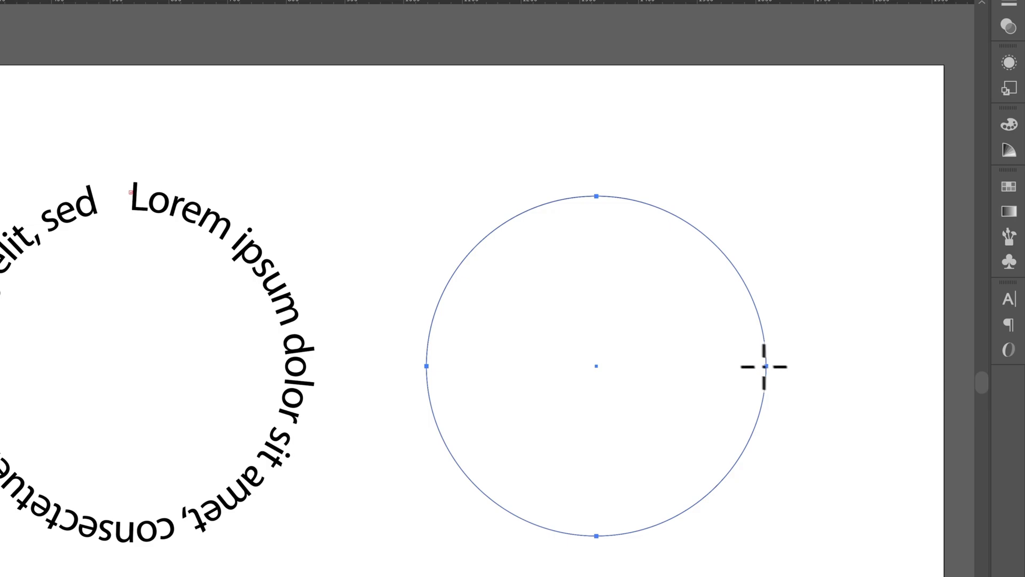
pyautogui.click(426, 367)
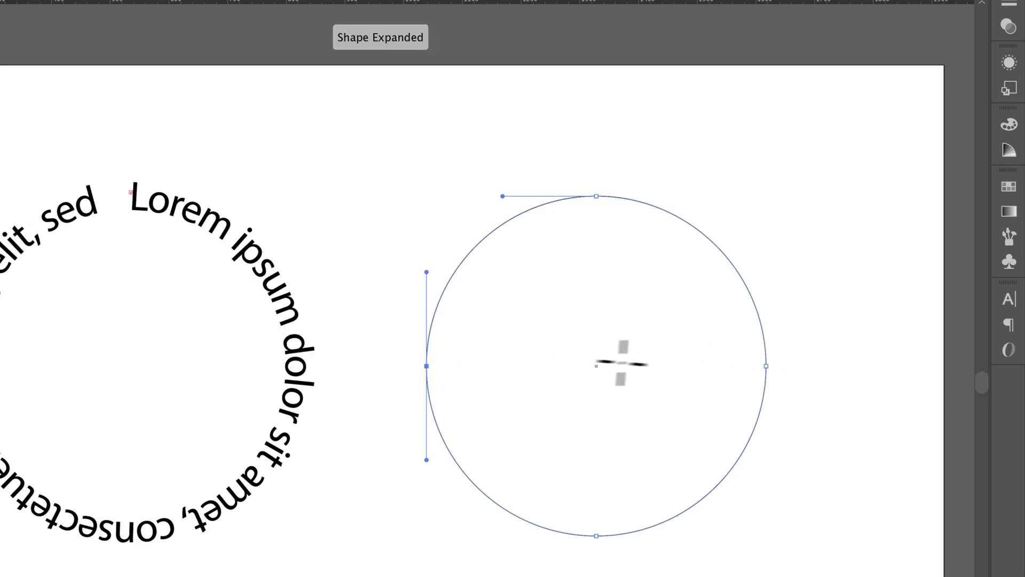
pyautogui.click(766, 366)
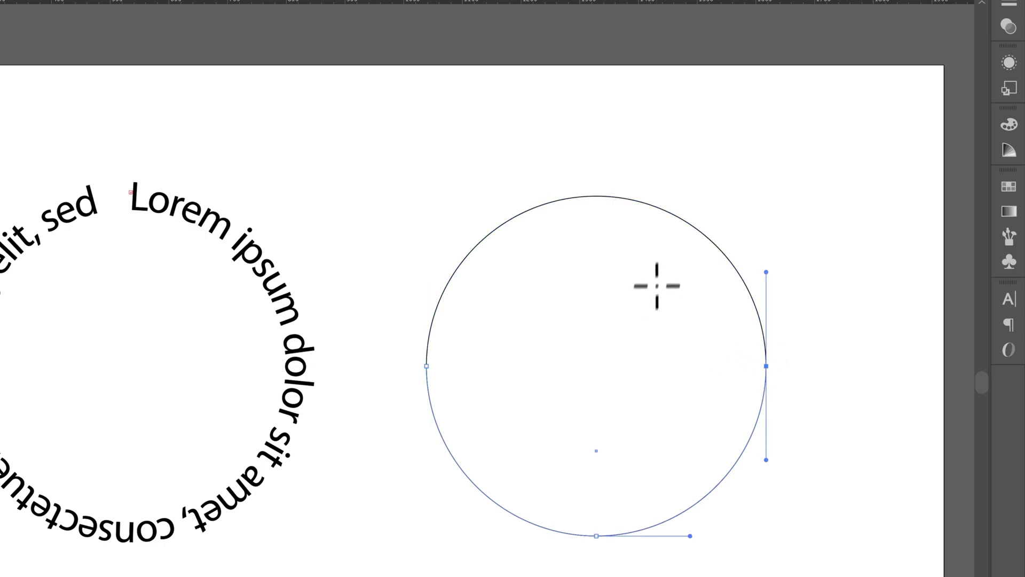
# Move the upper semicircle straight up to a Y position of about 325, leaving a gap above the lower half.
pyautogui.press('v')
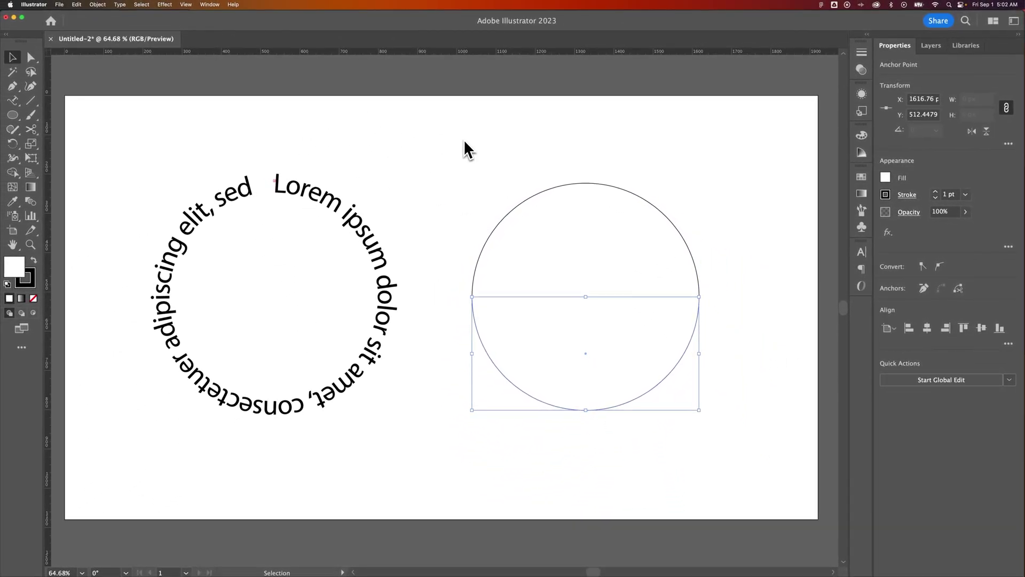
pyautogui.click(602, 183)
pyautogui.moveTo(603, 182); pyautogui.dragTo(603, 166)
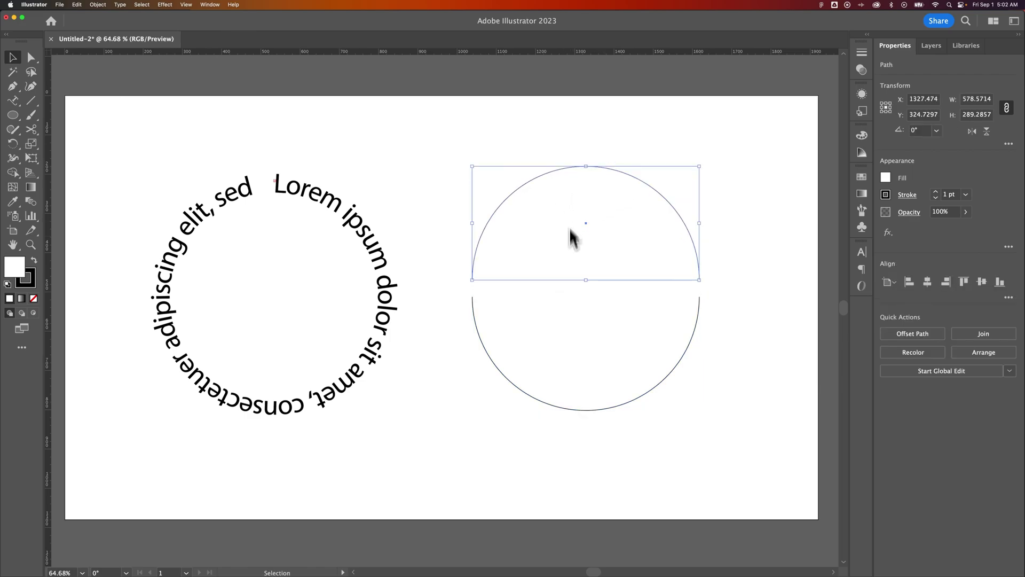
pyautogui.click(734, 371)
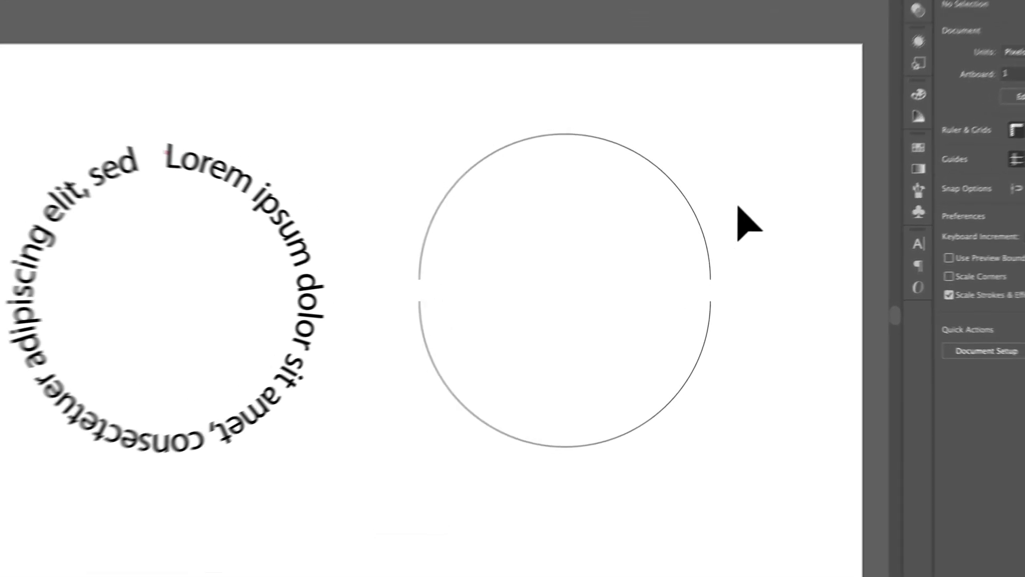
# Start path text at the left end of the upper semicircle with the Type on a Path tool.
pyautogui.click(674, 245)
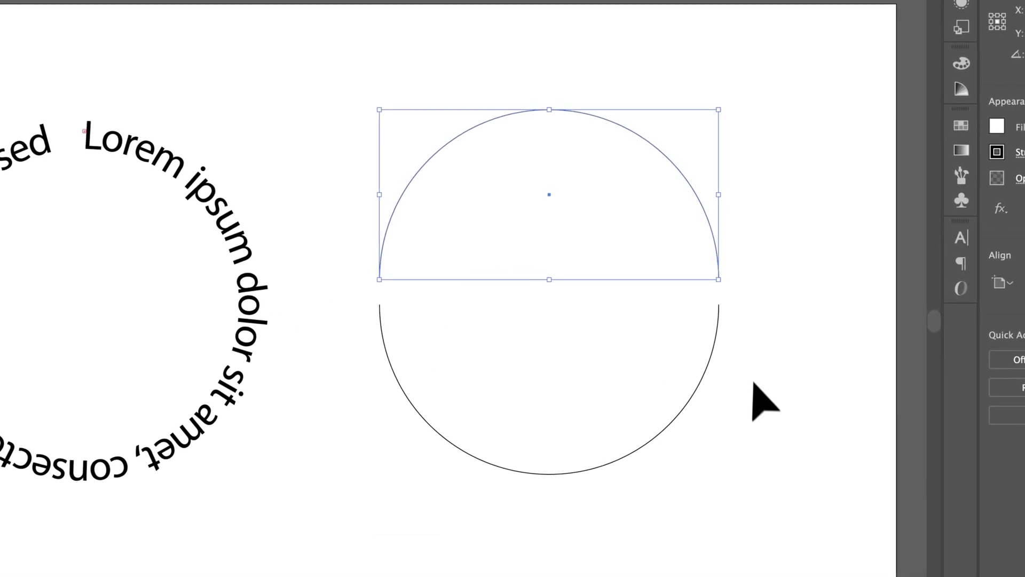
pyautogui.click(665, 355)
pyautogui.click(577, 263)
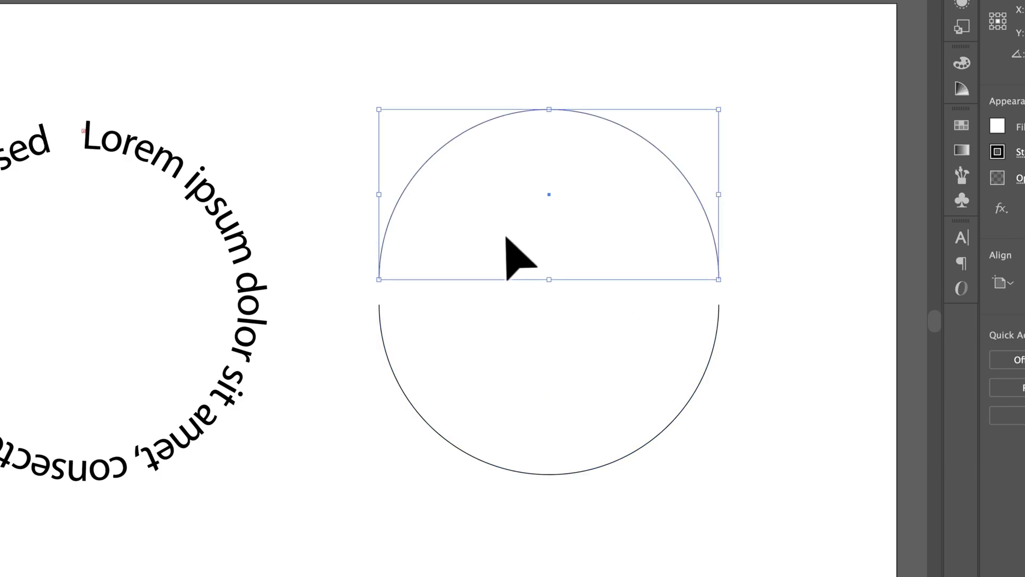
pyautogui.press('super+shift+b')
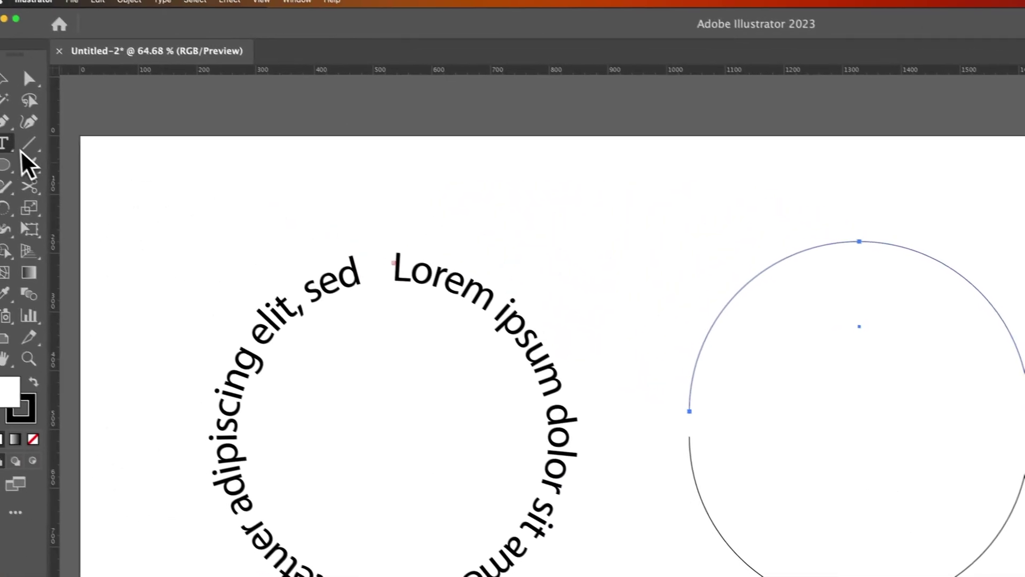
pyautogui.click(19, 152)
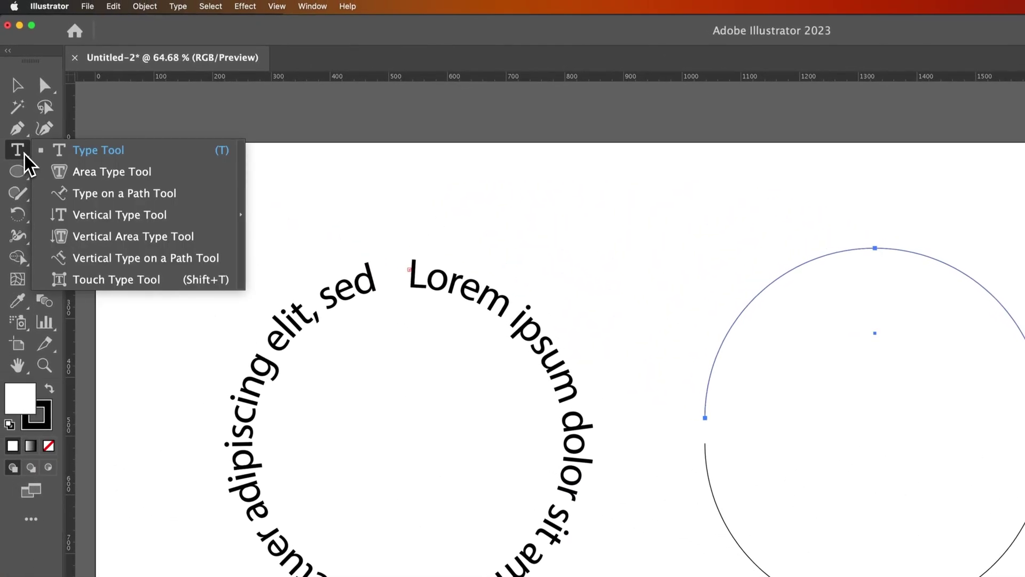
pyautogui.click(75, 197)
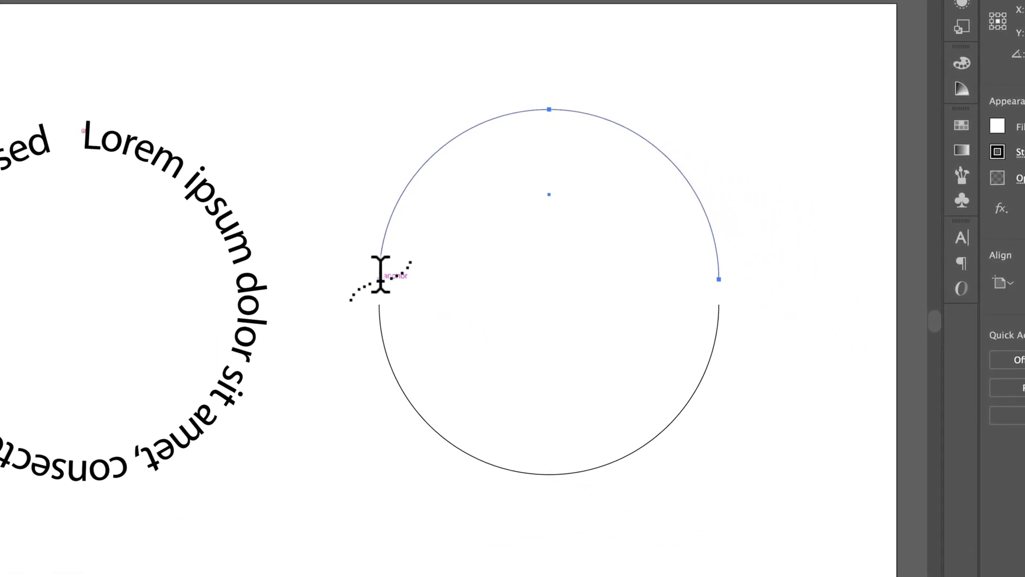
pyautogui.click(380, 275)
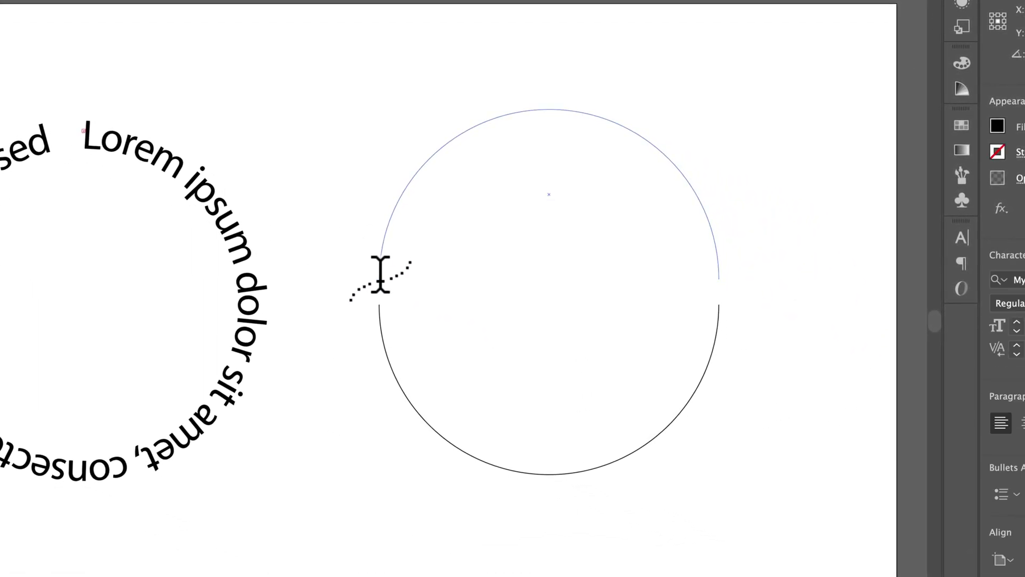
# Enter the text "TYPE ON A PATH" along the upper semicircle and finish editing.
pyautogui.write('TYPE')
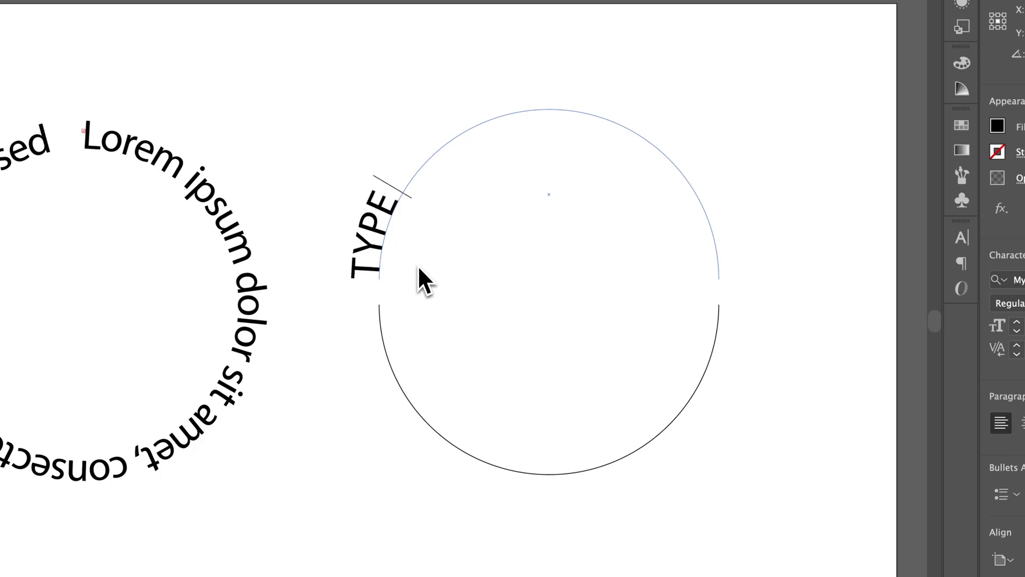
pyautogui.write(' ON PATH')
pyautogui.press('BackSpace')
pyautogui.press('BackSpace')
pyautogui.press('BackSpace')
pyautogui.press('BackSpace')
pyautogui.write('A PATH')
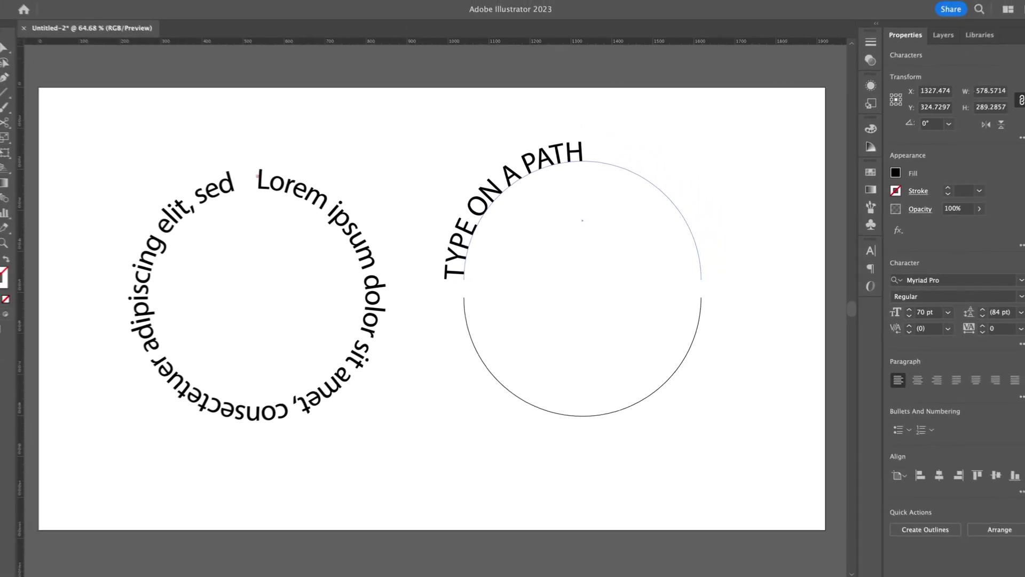
pyautogui.press('Escape')
# Try to reposition the text on the upper semicircle using its center and start brackets.
pyautogui.click(1, 47)
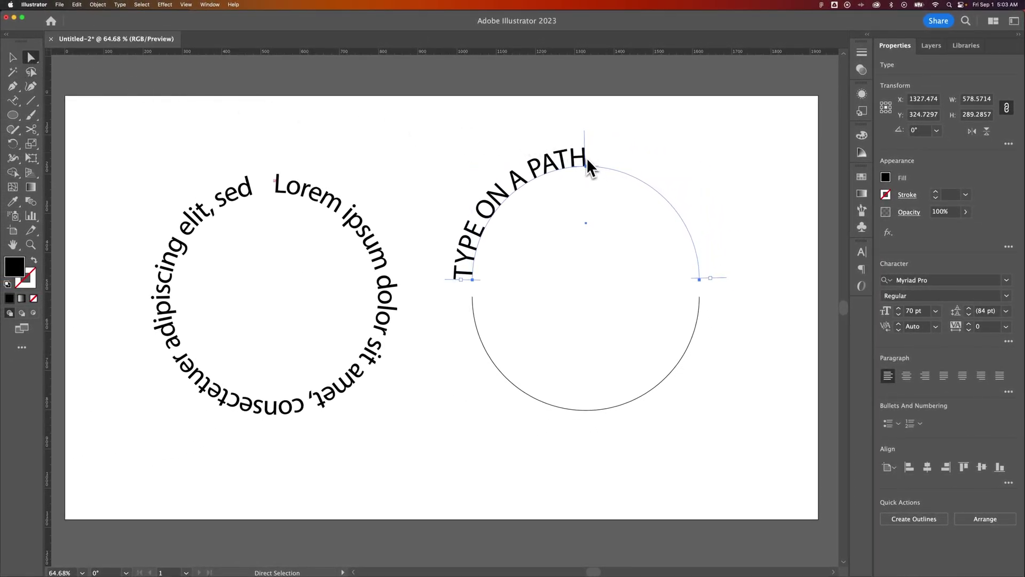
pyautogui.moveTo(586, 148)
pyautogui.mouseDown()
pyautogui.moveTo(570, 154)
pyautogui.moveTo(587, 157)
pyautogui.mouseUp()
pyautogui.press('t')
pyautogui.moveTo(473, 285); pyautogui.dragTo(476, 258)
pyautogui.press('Escape')
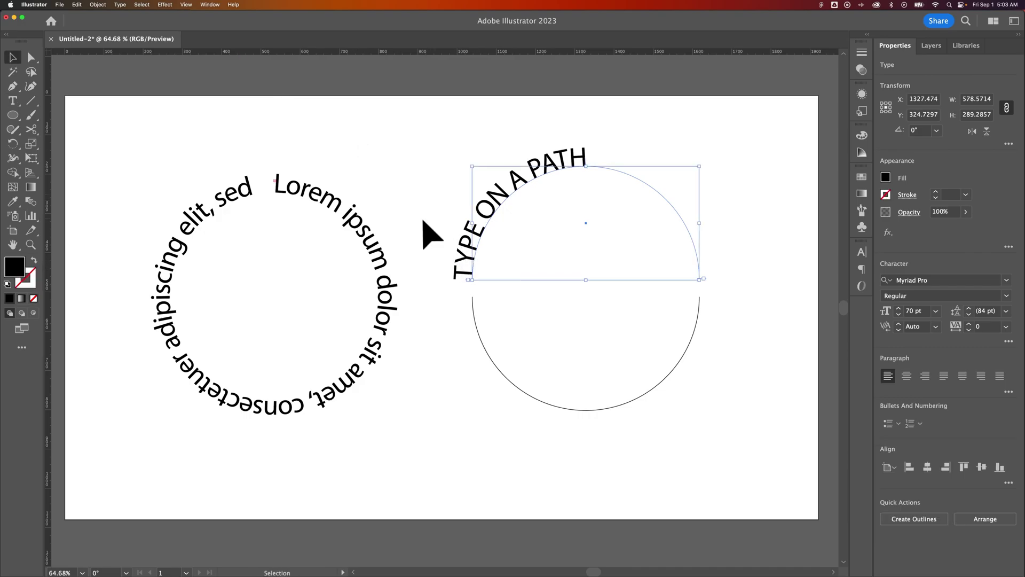
# Move the start bracket of the semicircle text a short distance up the arc from its left end.
pyautogui.click(419, 192)
pyautogui.click(470, 282)
pyautogui.press('super+equal')
pyautogui.press('super+equal')
pyautogui.press('super+equal')
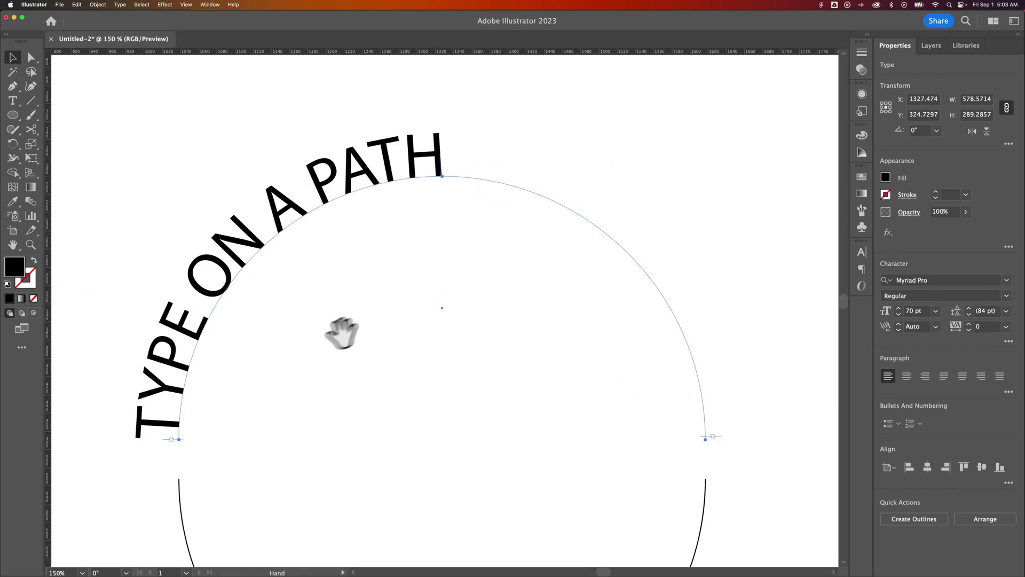
pyautogui.moveTo(479, 231); pyautogui.dragTo(519, 212)
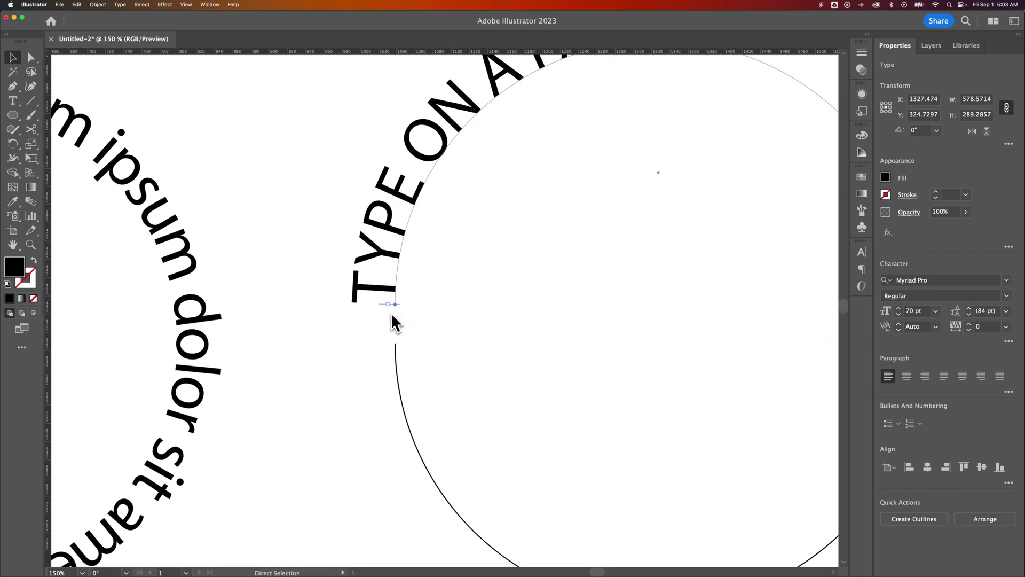
pyautogui.scroll(-3, 390, 315)
pyautogui.scroll(8, 348, 325)
pyautogui.scroll(-2, 372, 262)
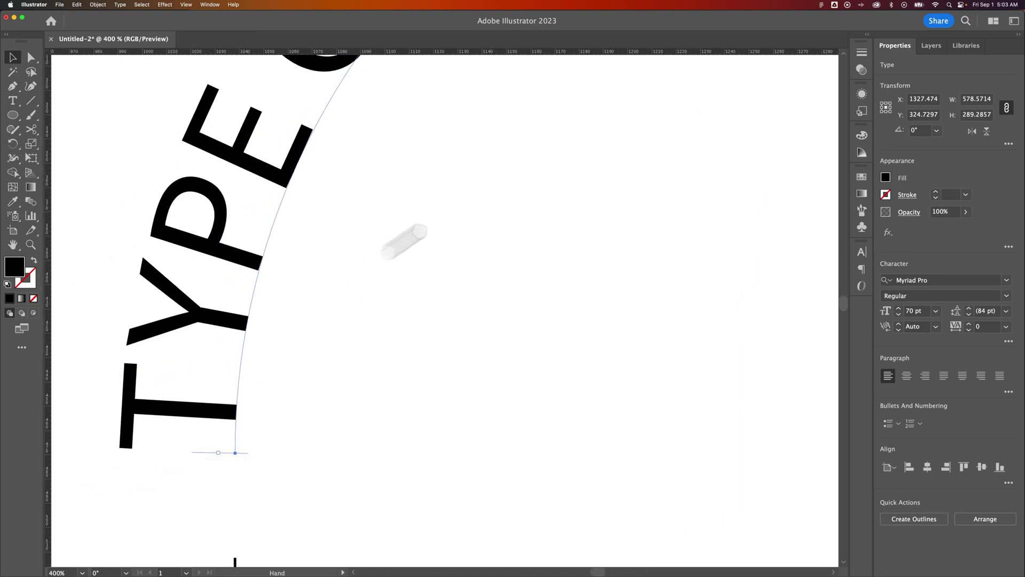
pyautogui.moveTo(372, 262); pyautogui.dragTo(558, 188)
pyautogui.moveTo(444, 293); pyautogui.dragTo(454, 171)
pyautogui.scroll(-4, 501, 163)
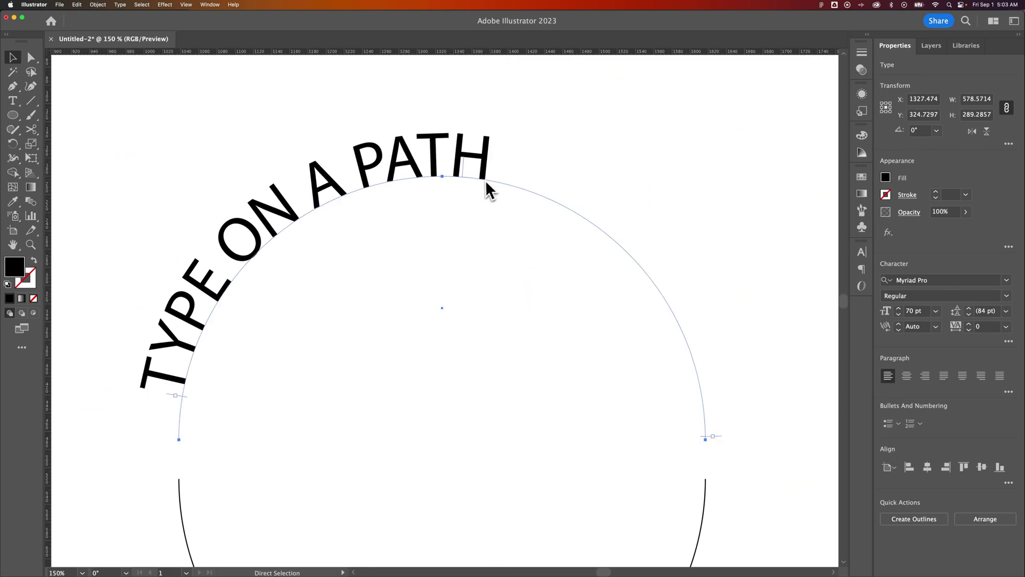
# Try sliding the text along the upper semicircle with its center bracket.
pyautogui.moveTo(487, 216); pyautogui.dragTo(484, 198)
pyautogui.moveTo(466, 154); pyautogui.dragTo(509, 170)
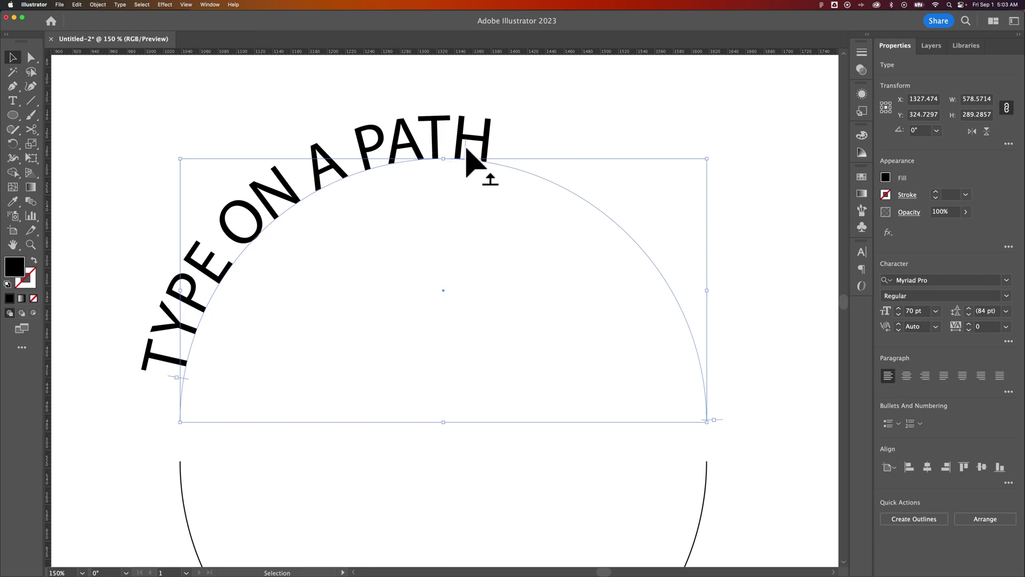
pyautogui.moveTo(467, 151); pyautogui.dragTo(464, 156)
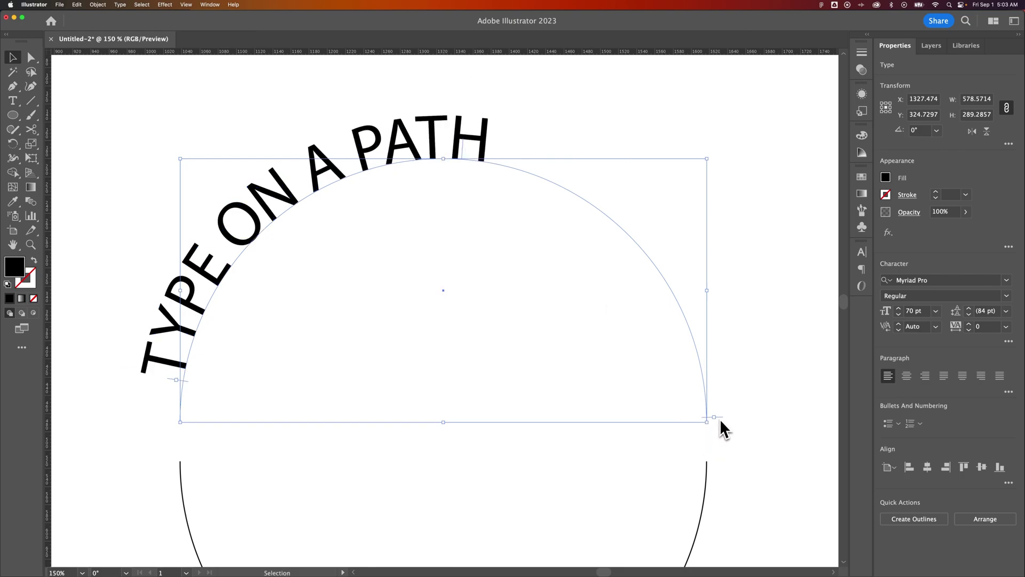
# Move the text's end bracket up the arc's right side, and place its start bracket at the arc's left end.
pyautogui.moveTo(720, 418); pyautogui.dragTo(721, 408)
pyautogui.moveTo(704, 327); pyautogui.dragTo(696, 324)
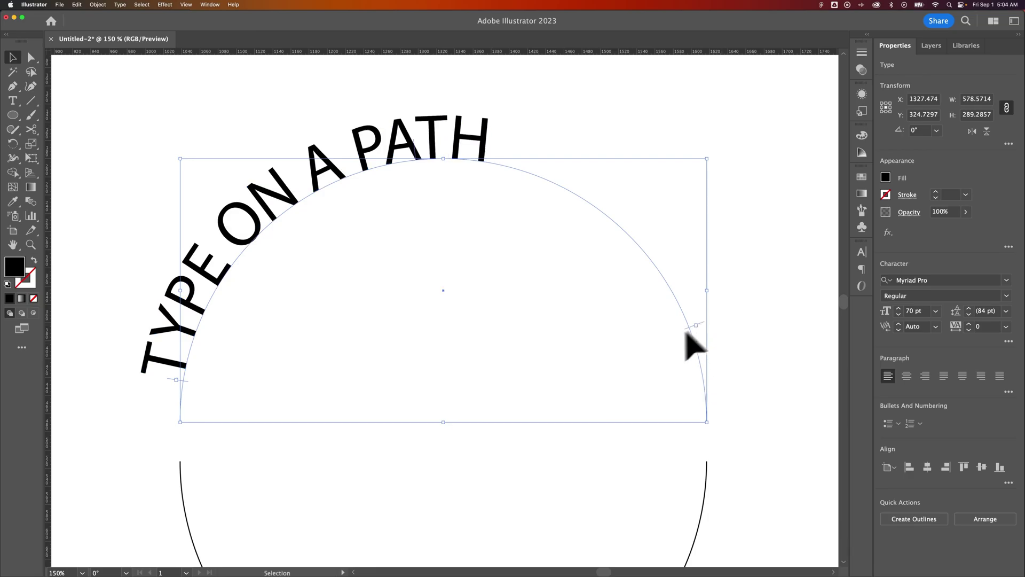
pyautogui.moveTo(171, 381); pyautogui.dragTo(183, 430)
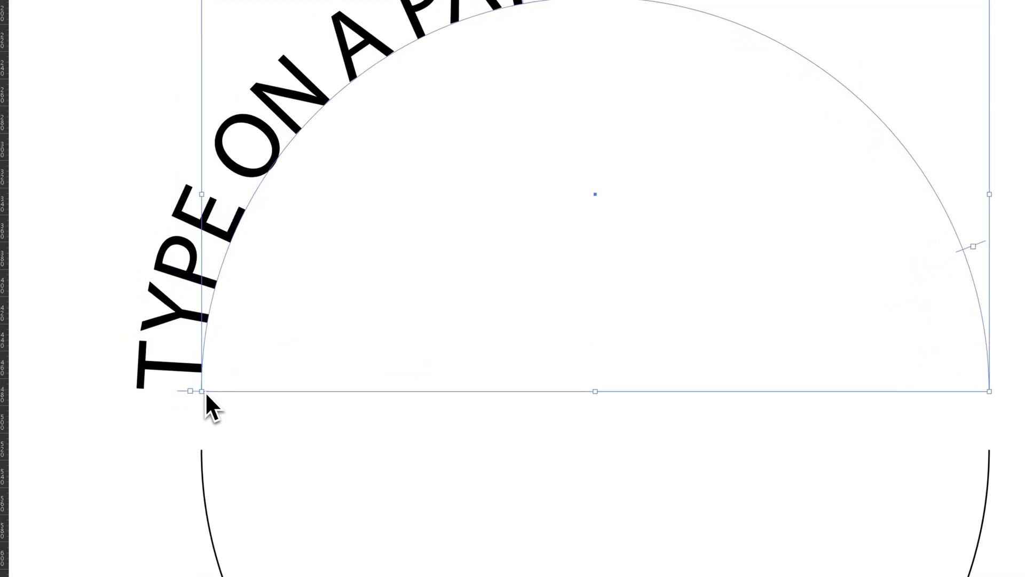
# Place the end bracket of the upper semicircle's text at the arc's right end and center-align the paragraph.
pyautogui.moveTo(703, 268); pyautogui.dragTo(714, 412)
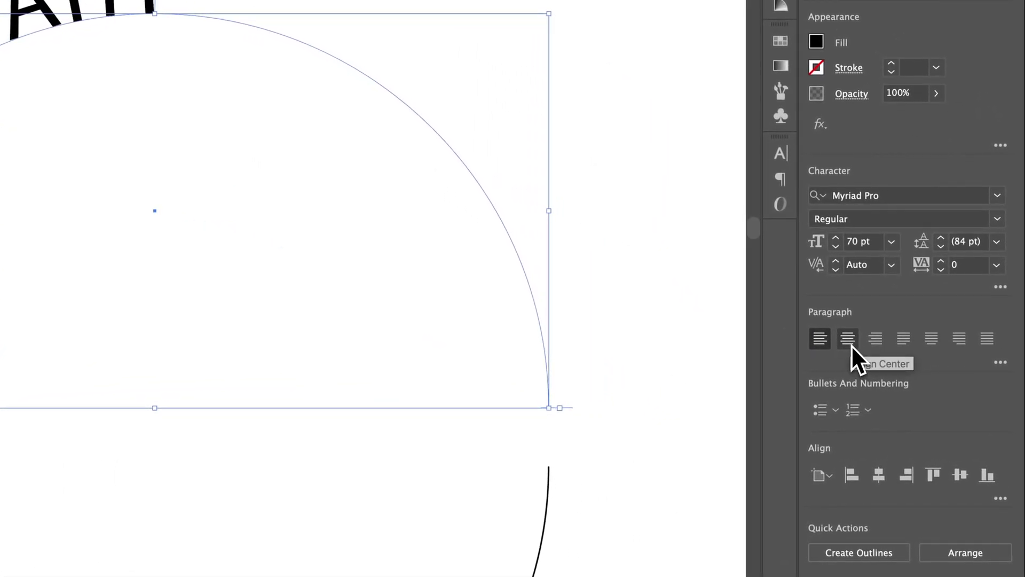
pyautogui.click(851, 345)
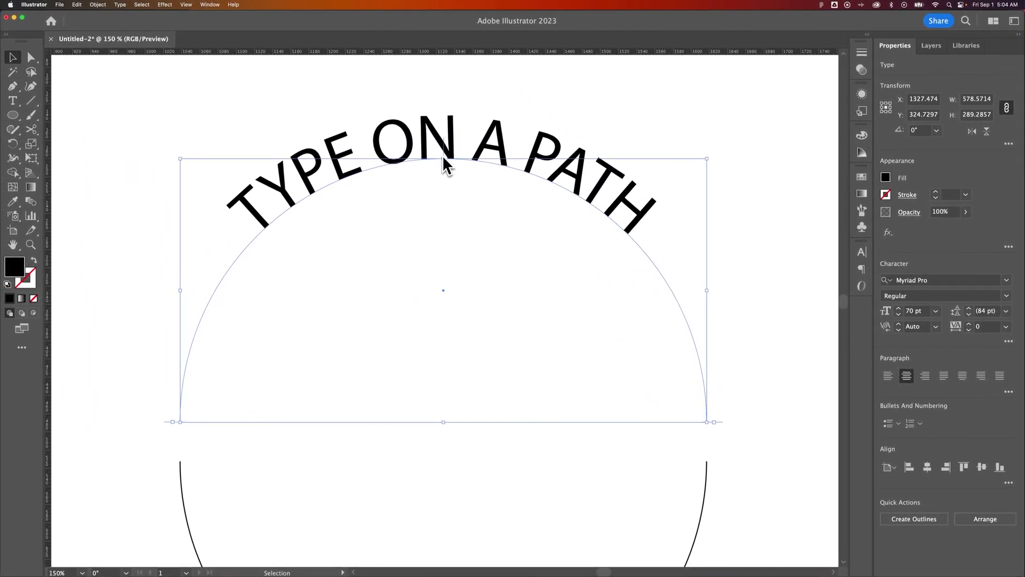
# Try shifting the centered text by moving its end and start brackets up the arc and sliding the center bracket left.
pyautogui.moveTo(716, 422)
pyautogui.mouseDown()
pyautogui.moveTo(724, 415)
pyautogui.moveTo(713, 406)
pyautogui.mouseUp()
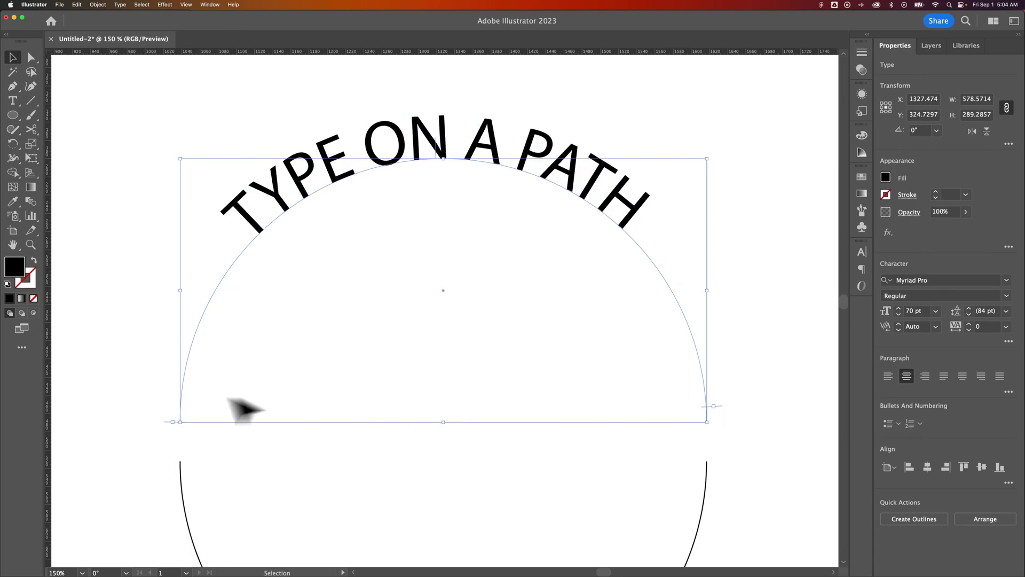
pyautogui.click(167, 424)
pyautogui.click(272, 224)
pyautogui.moveTo(172, 422); pyautogui.dragTo(172, 400)
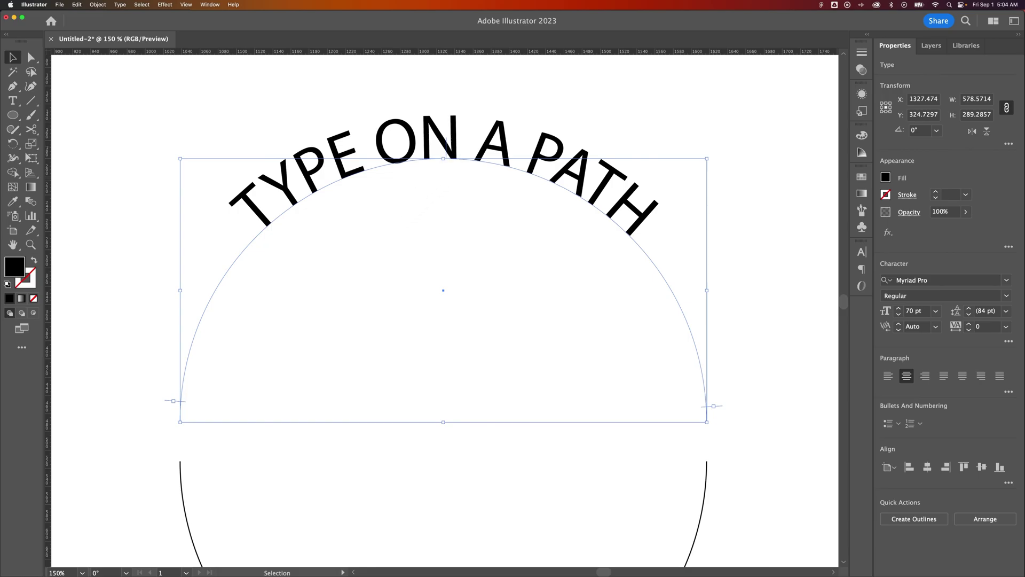
pyautogui.moveTo(451, 158); pyautogui.dragTo(423, 163)
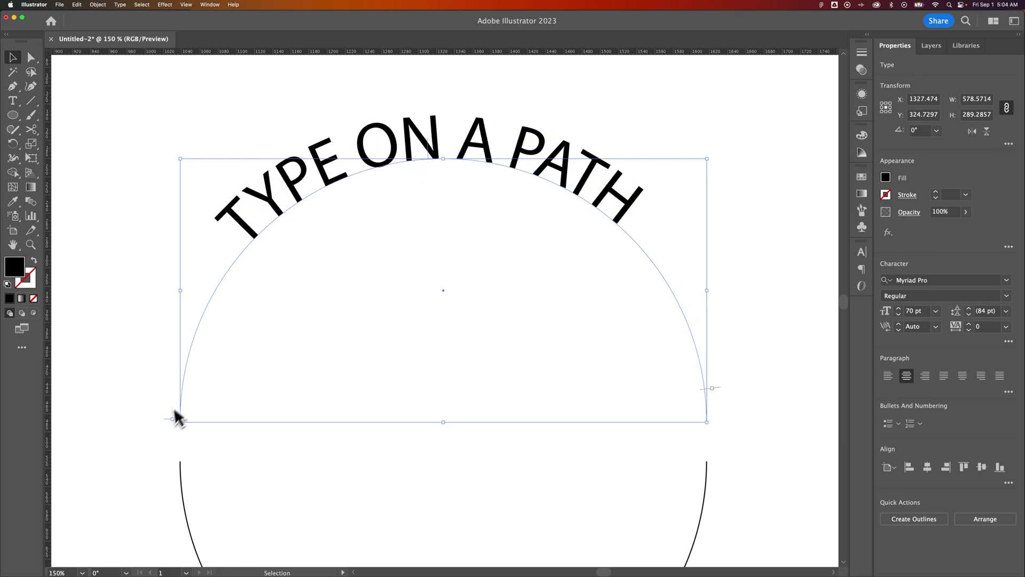
# Return the start and end brackets of the centered text to the two ends of the upper arc and deselect it.
pyautogui.moveTo(167, 420); pyautogui.dragTo(168, 429)
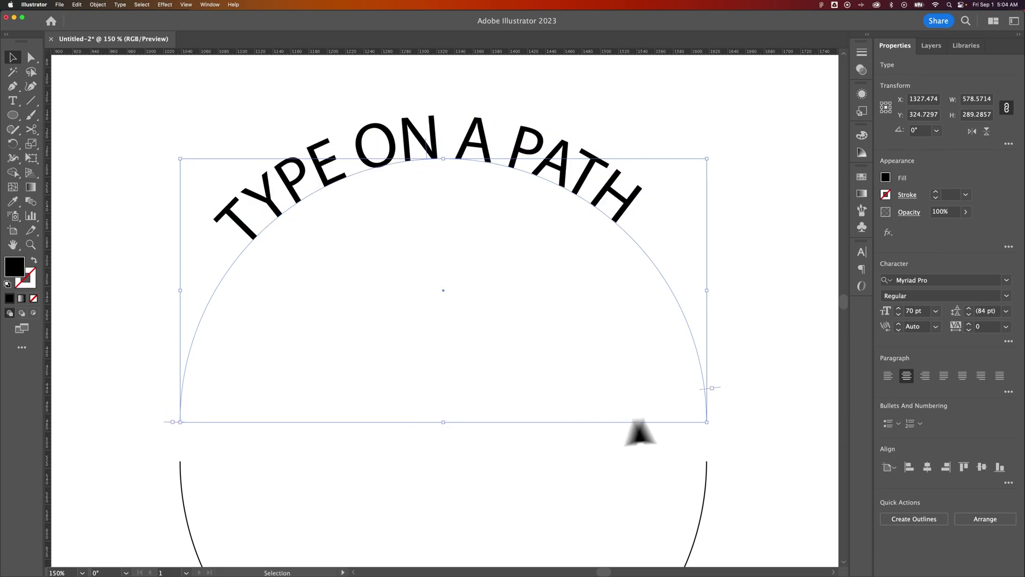
pyautogui.moveTo(720, 388); pyautogui.dragTo(725, 437)
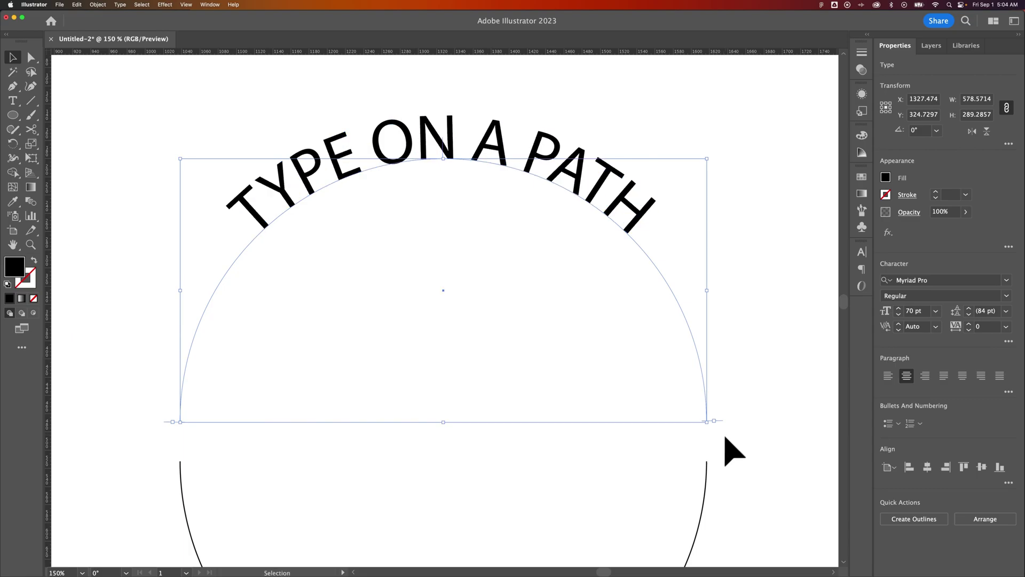
pyautogui.click(755, 222)
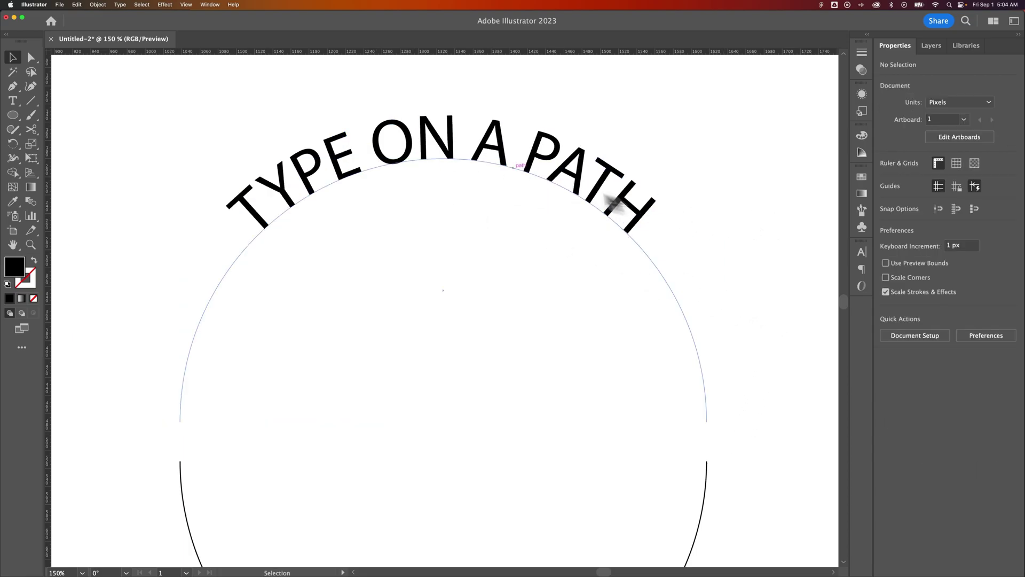
# Set the font size of the TYPE ON A PATH text to 120 pt.
pyautogui.press('super+minus')
pyautogui.press('super+minus')
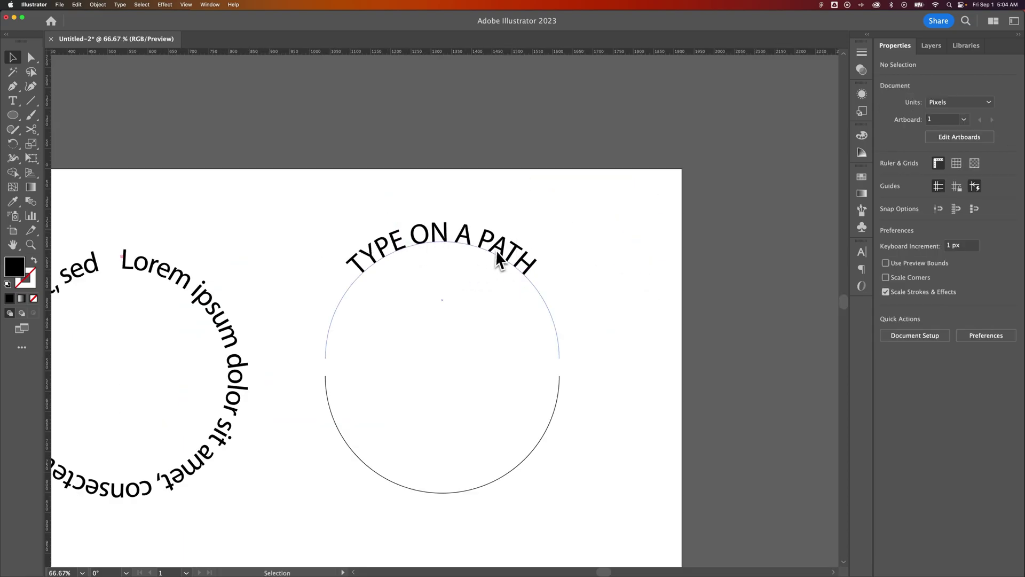
pyautogui.moveTo(474, 310); pyautogui.dragTo(478, 238)
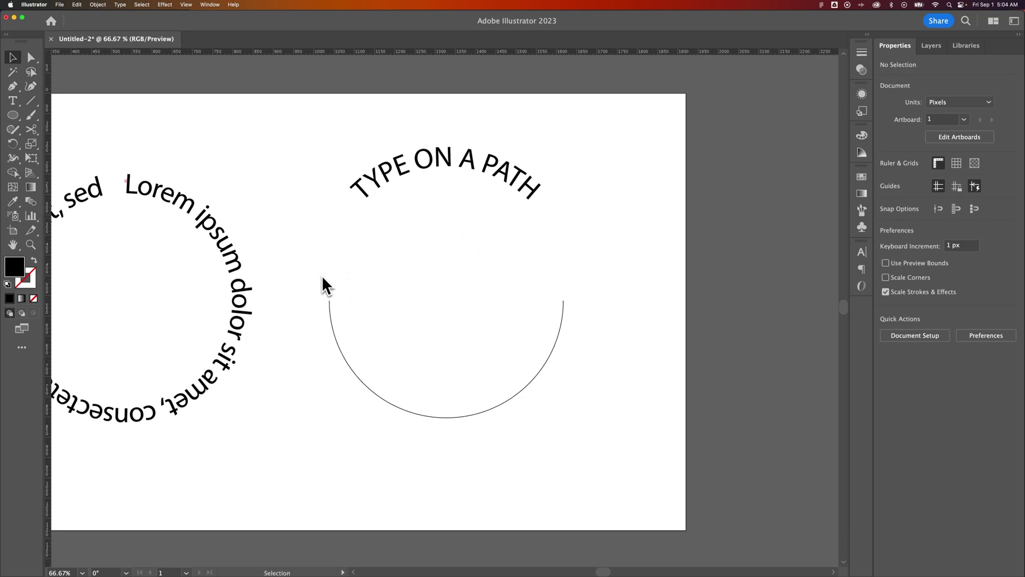
pyautogui.click(513, 191)
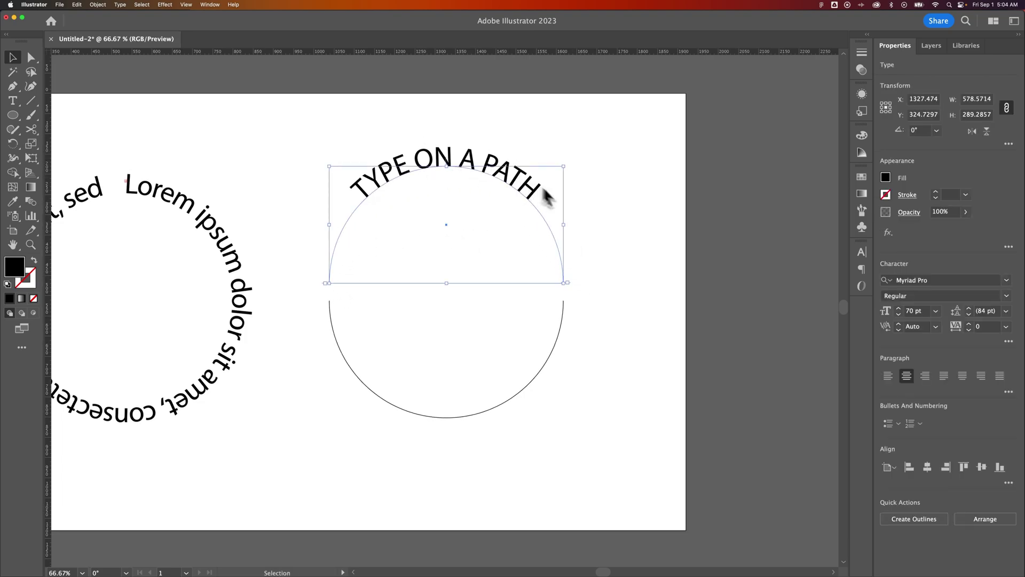
pyautogui.click(900, 309)
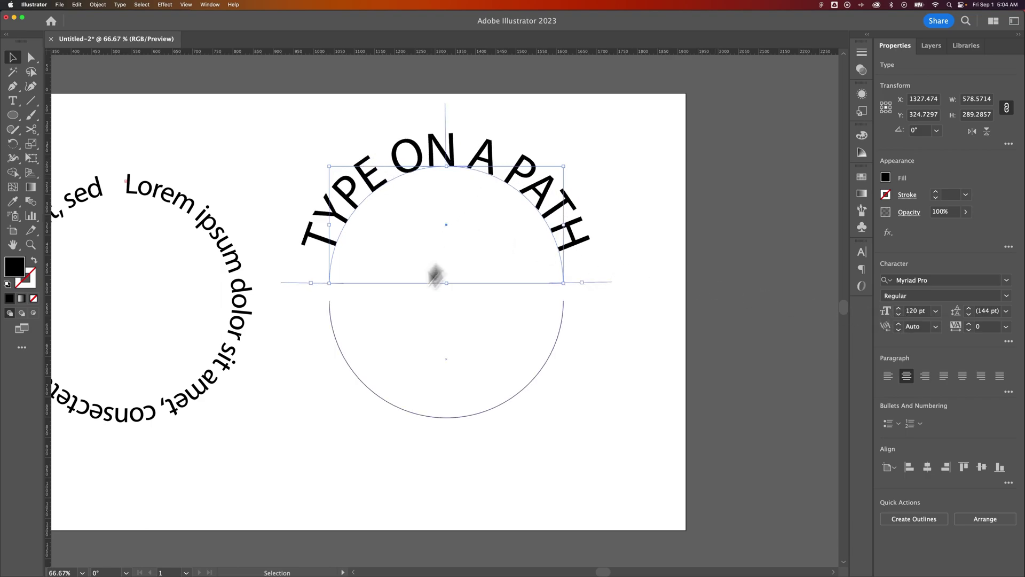
# Convert the lower semicircle to a type path and enter TYPE ON BOTTOM along it.
pyautogui.click(333, 329)
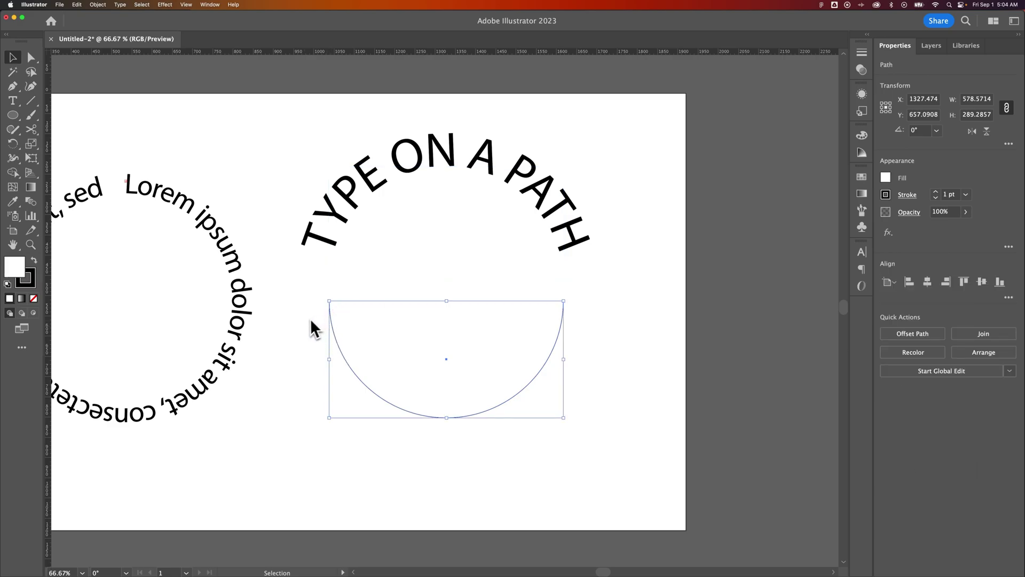
pyautogui.press('t')
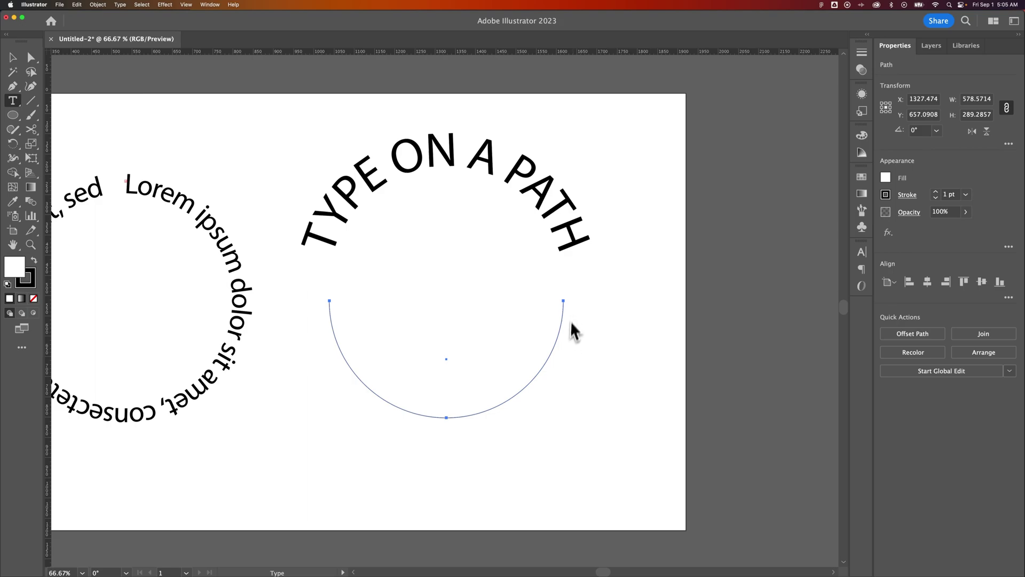
pyautogui.click(329, 297)
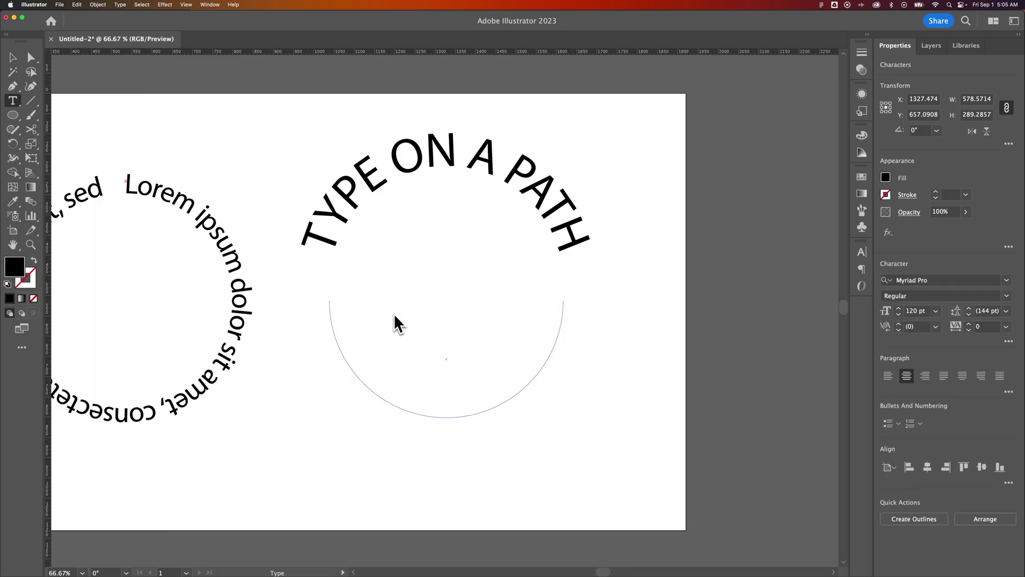
pyautogui.write('TYPE ON BOTTOM')
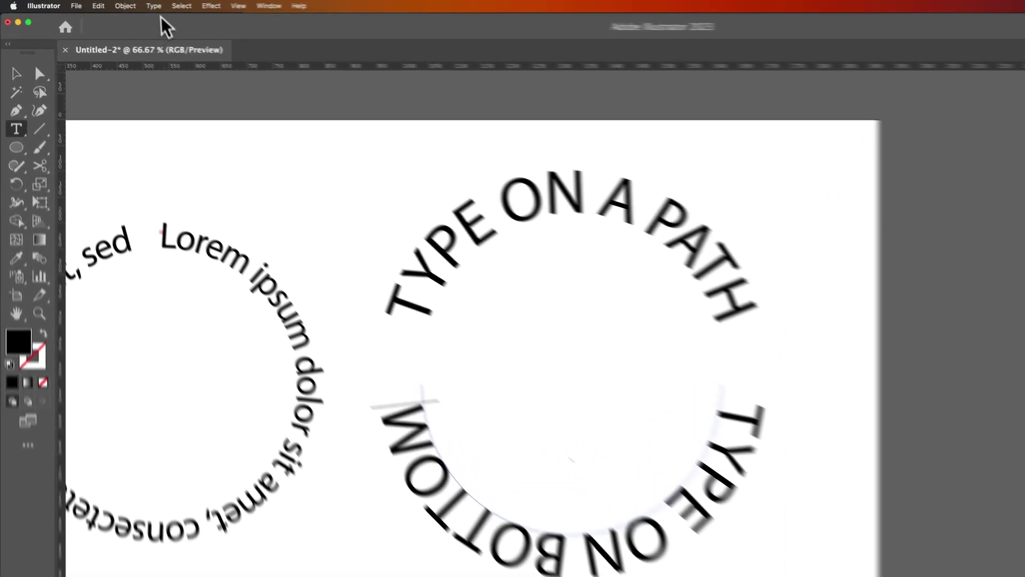
# Turn on Preview and Flip in the Type on a Path Options for the TYPE ON BOTTOM text.
pyautogui.click(119, 5)
pyautogui.moveTo(206, 133)
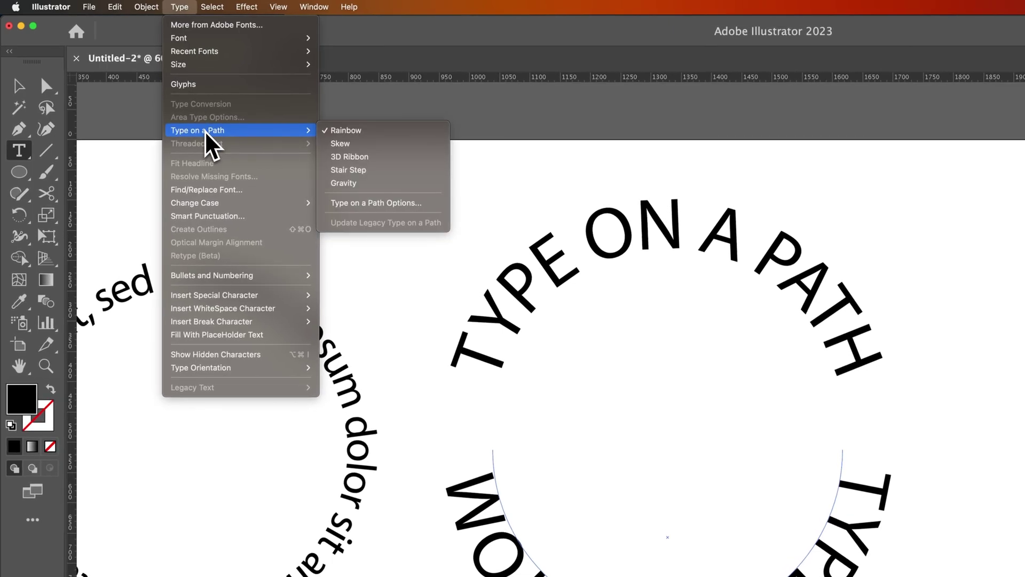
pyautogui.click(373, 206)
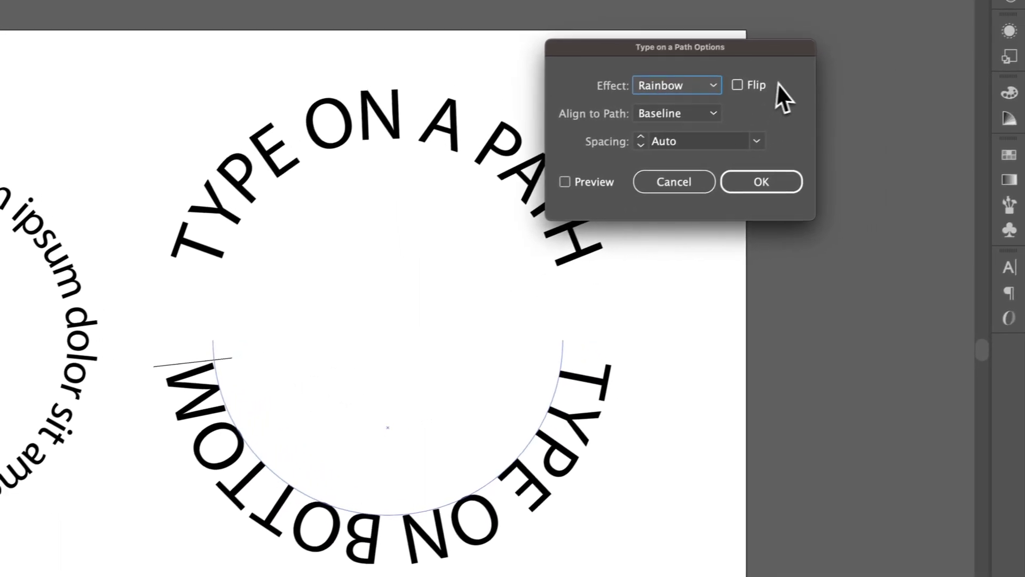
pyautogui.click(586, 184)
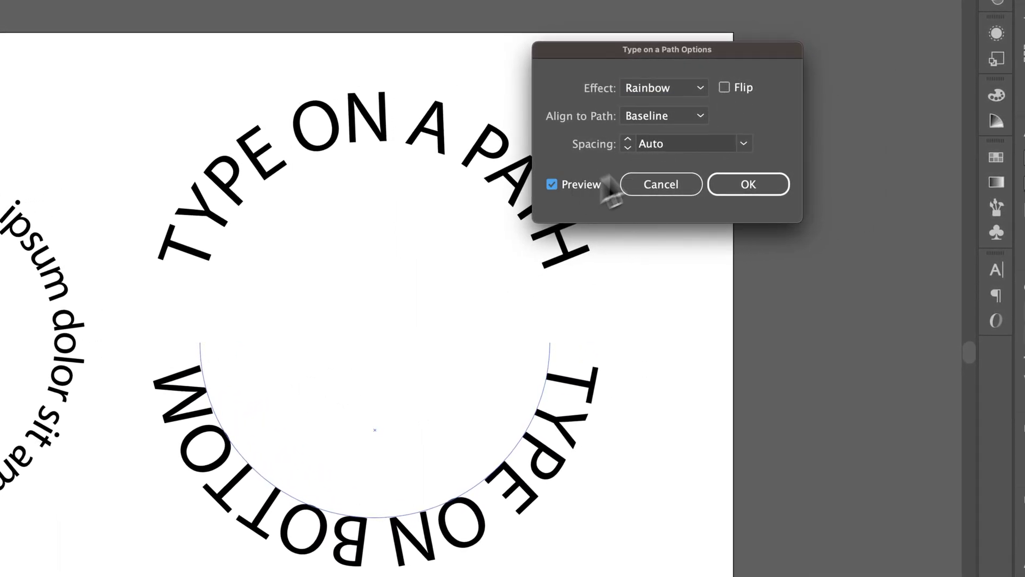
pyautogui.click(725, 88)
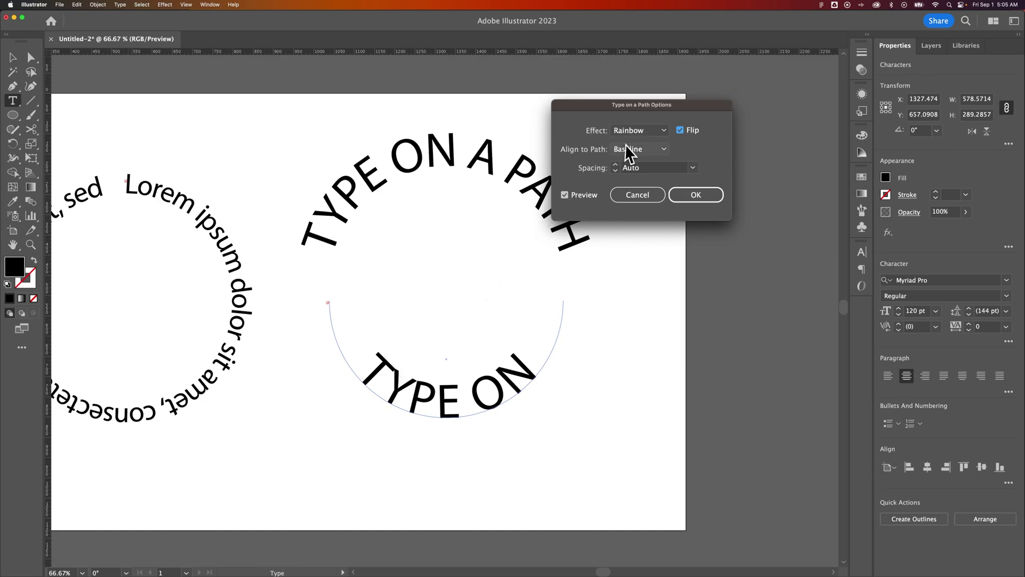
# Try aligning the flipped bottom text to its path by Ascender, and apply Center alignment instead.
pyautogui.click(632, 158)
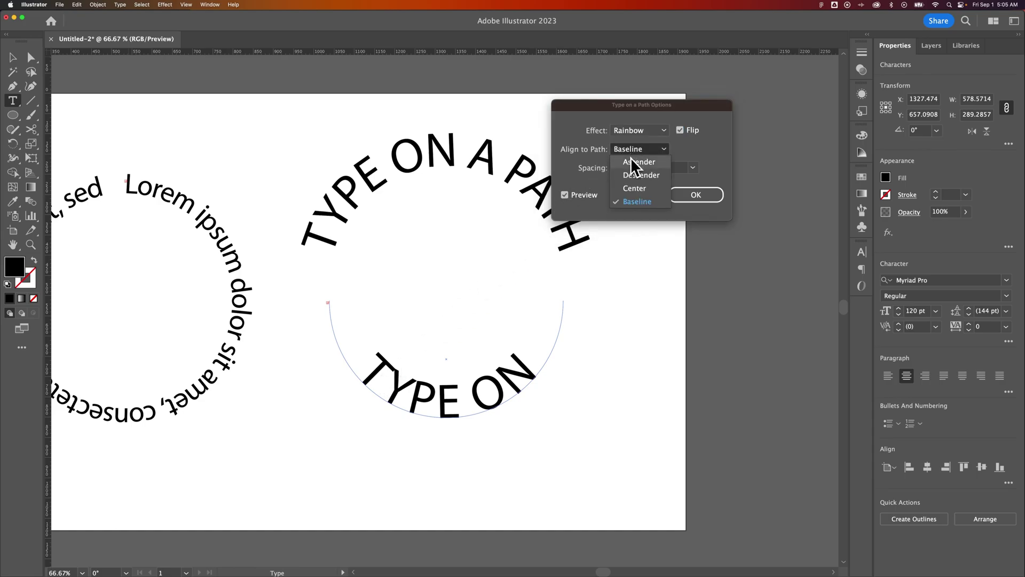
pyautogui.click(632, 161)
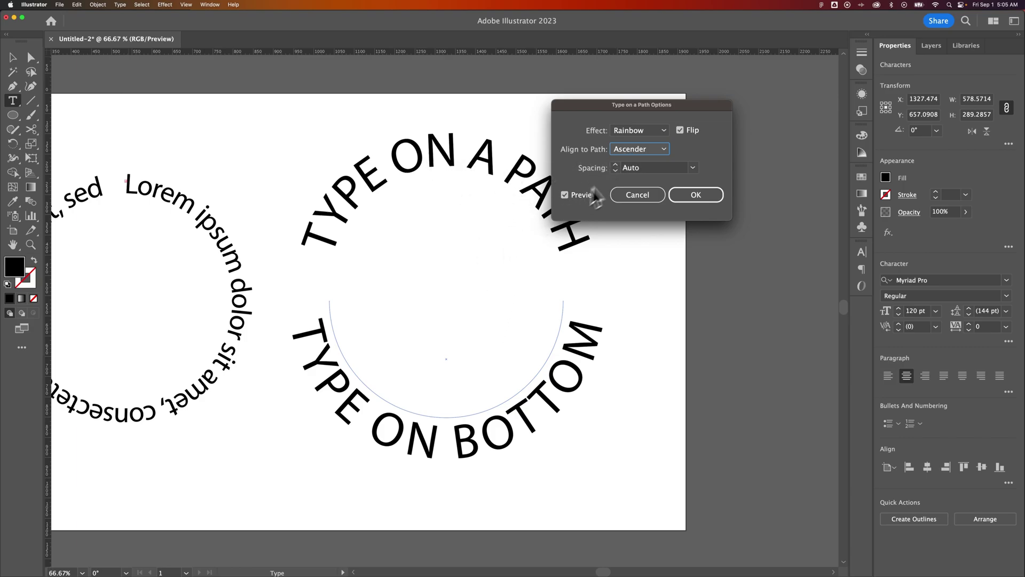
pyautogui.click(635, 150)
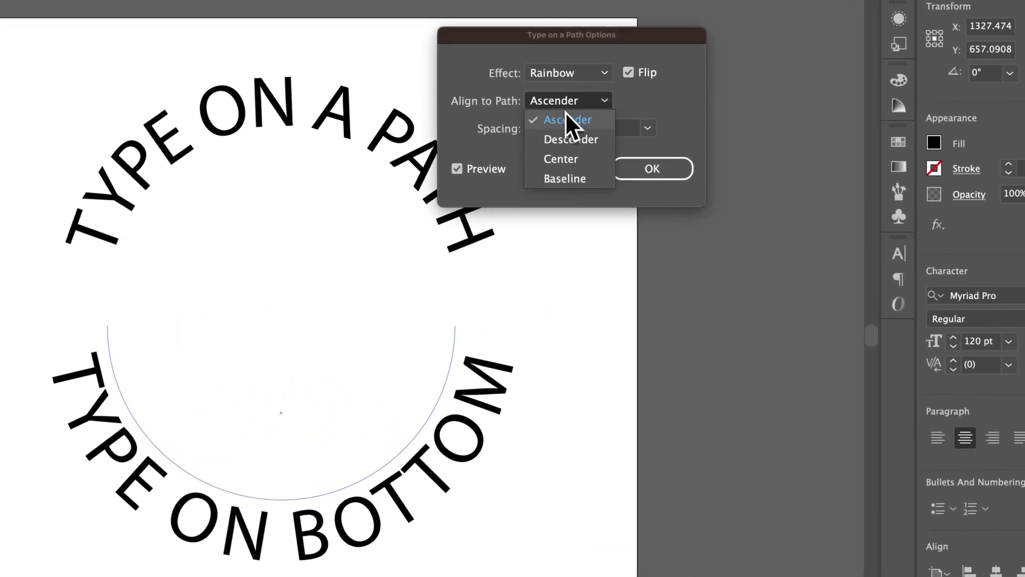
pyautogui.click(562, 159)
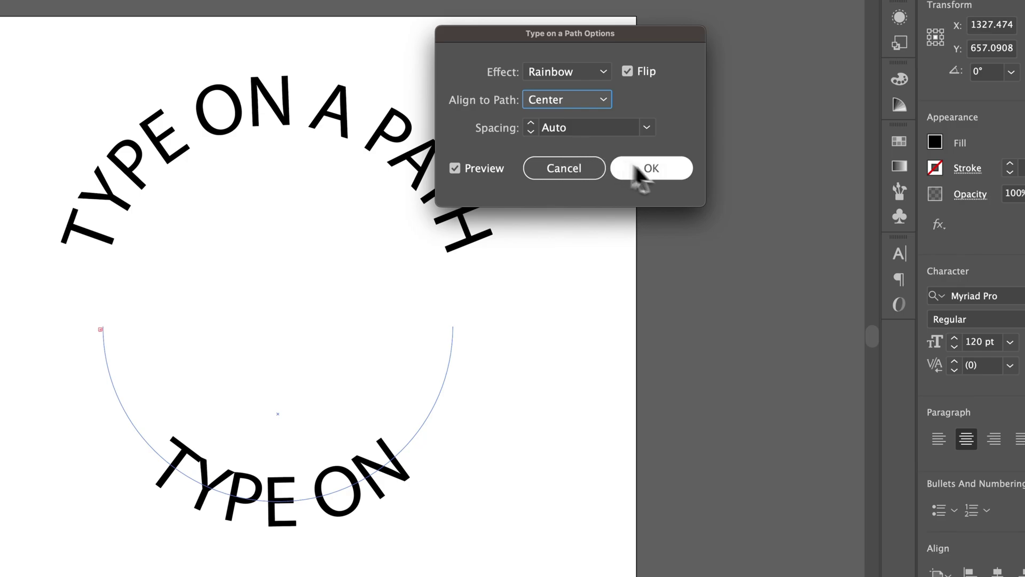
pyautogui.click(660, 175)
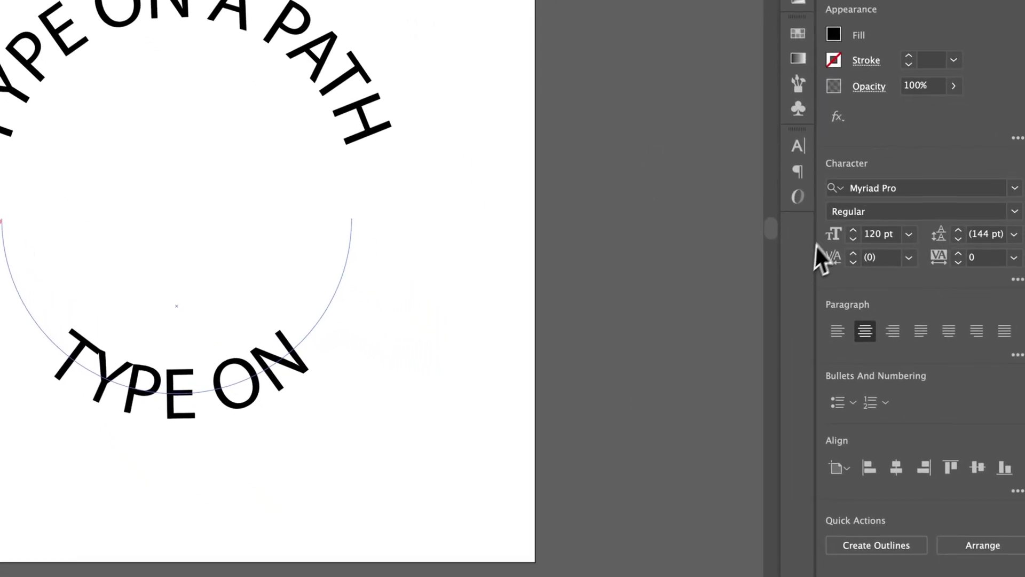
# Select the entire text on the lower semicircle and set its font size to 100 pt.
pyautogui.click(904, 262)
pyautogui.hotkey('shift', 'Down')
pyautogui.hotkey('shift', 'Down')
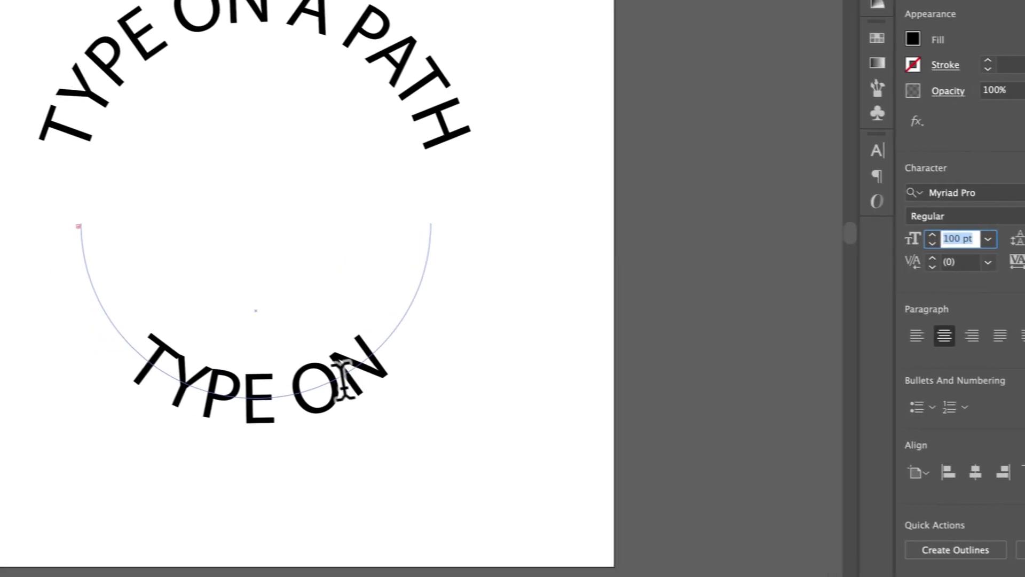
pyautogui.tripleClick(290, 376)
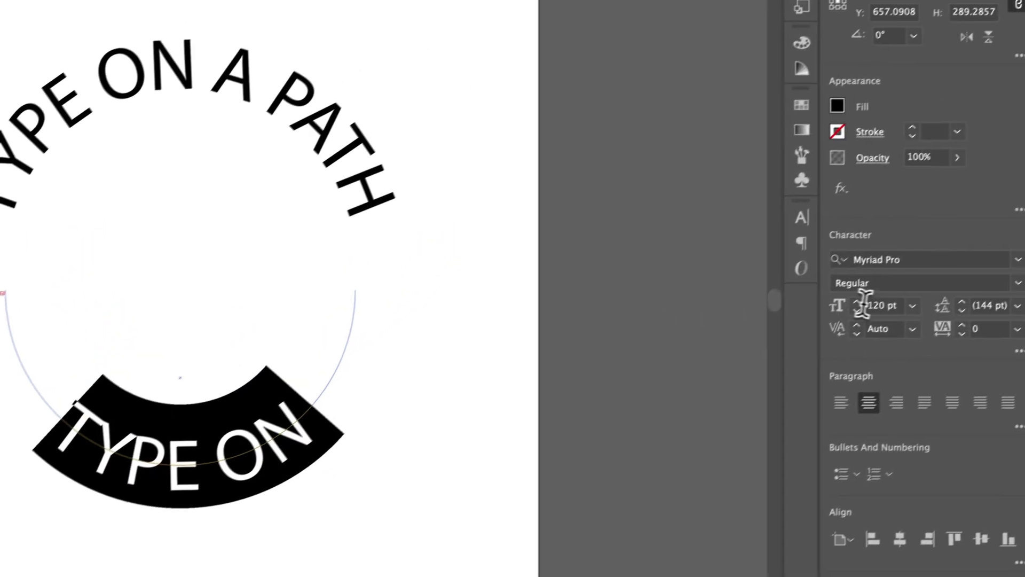
pyautogui.click(976, 241)
pyautogui.hotkey('shift', 'Down')
pyautogui.hotkey('shift', 'Down')
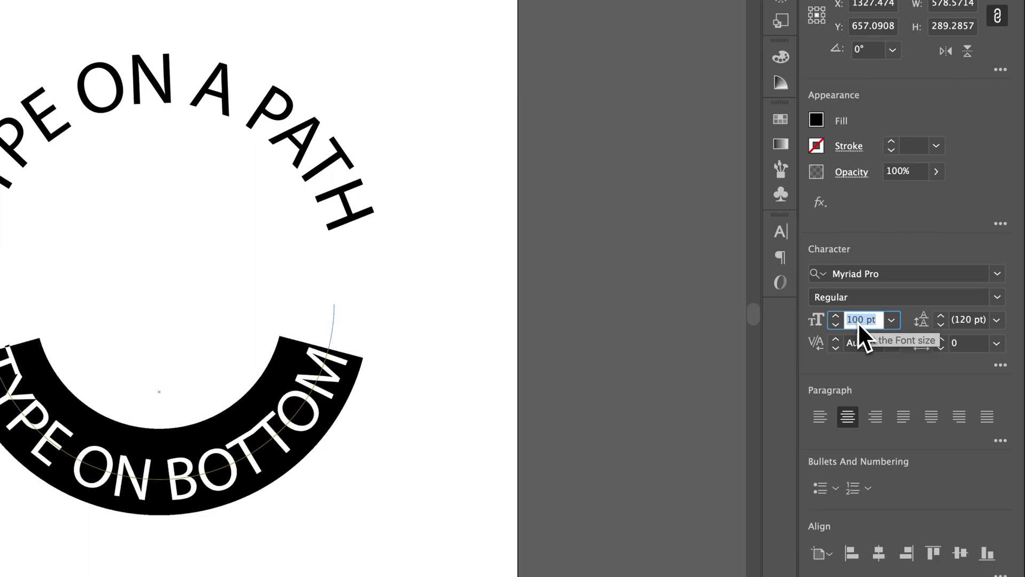
# Slightly increase the tracking of the selected TYPE ON BOTTOM text.
pyautogui.click(968, 343)
pyautogui.press('Up')
pyautogui.press('Up')
pyautogui.press('Up')
pyautogui.press('Up')
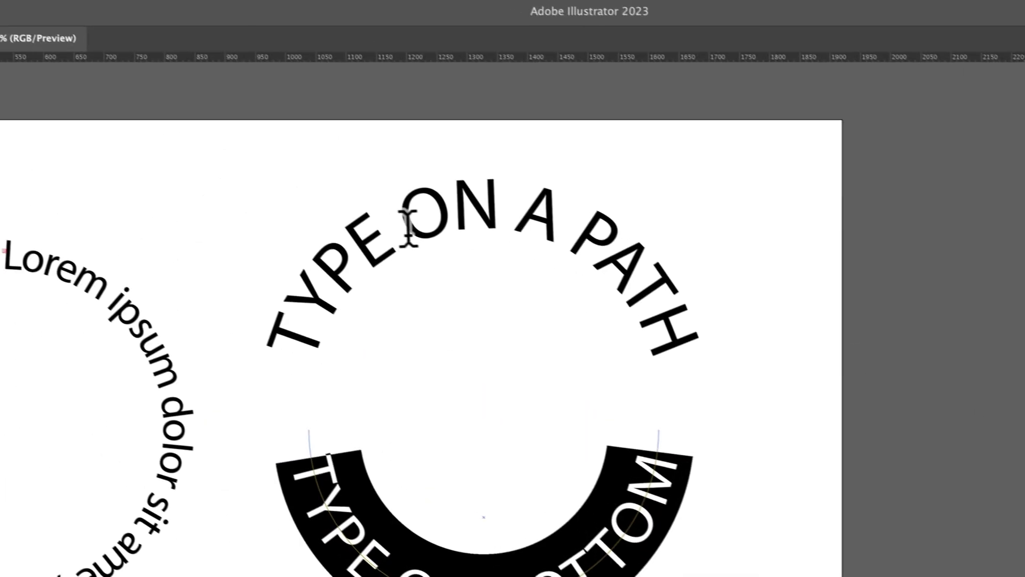
# Set the TYPE ON A PATH text's Align to Path option to Center, and leave the text deselected.
pyautogui.press('Escape')
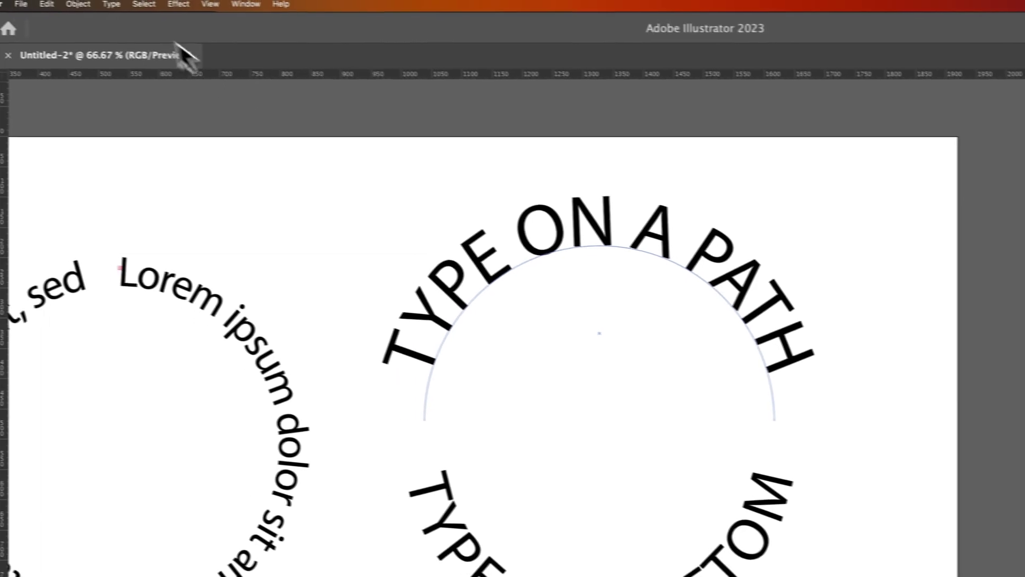
pyautogui.click(109, 4)
pyautogui.moveTo(173, 132)
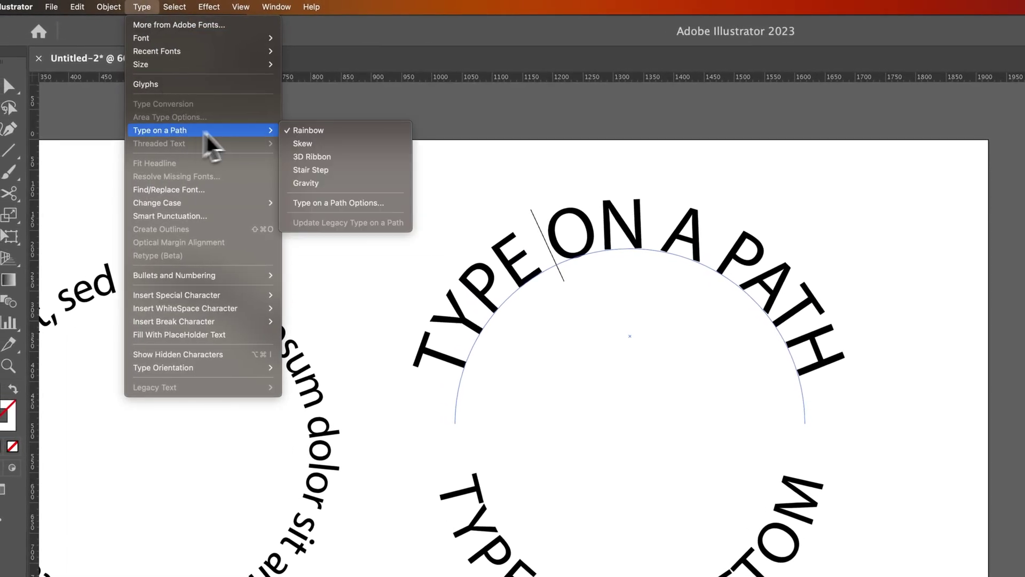
pyautogui.click(337, 203)
pyautogui.click(584, 157)
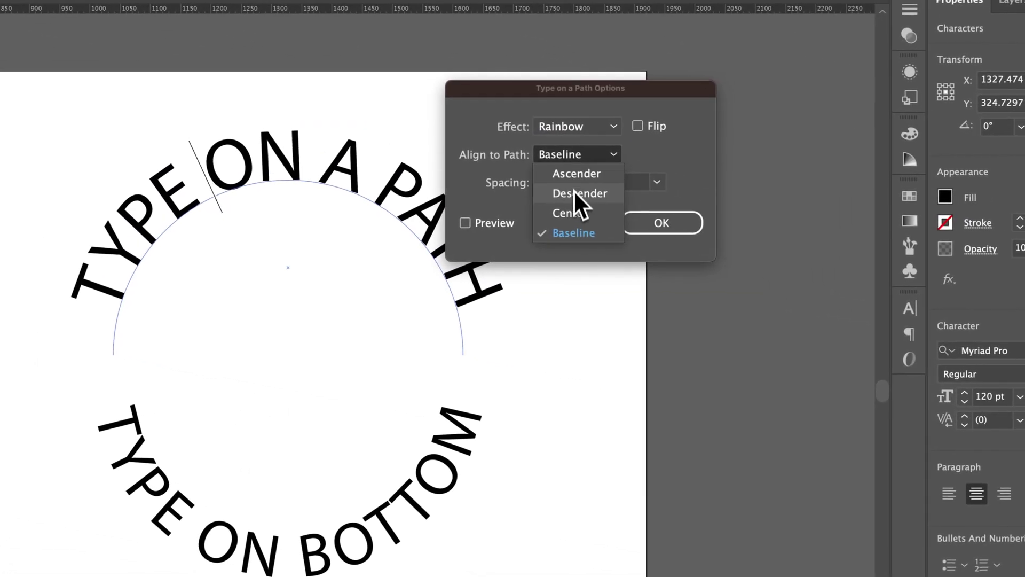
pyautogui.click(566, 213)
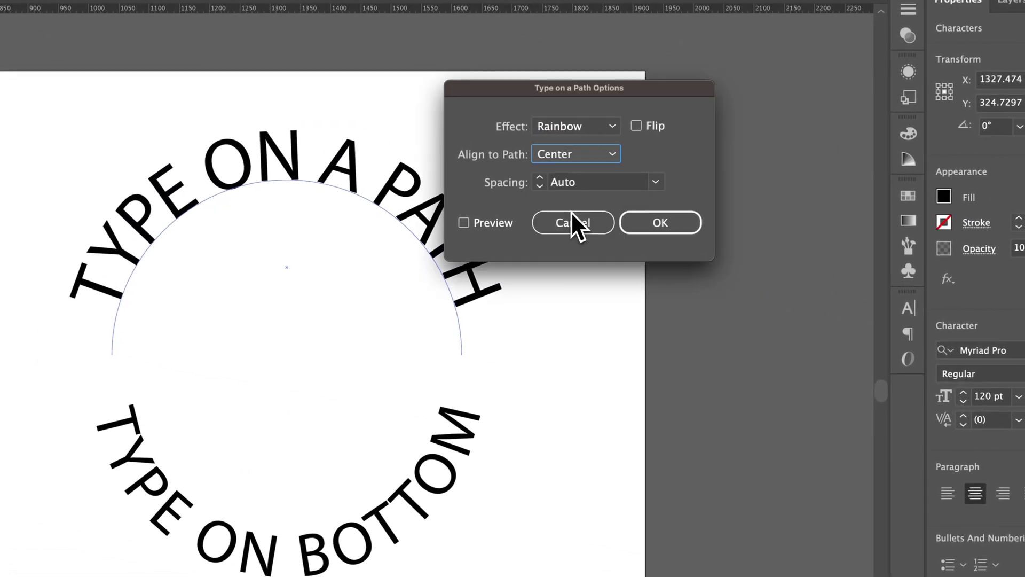
pyautogui.click(632, 228)
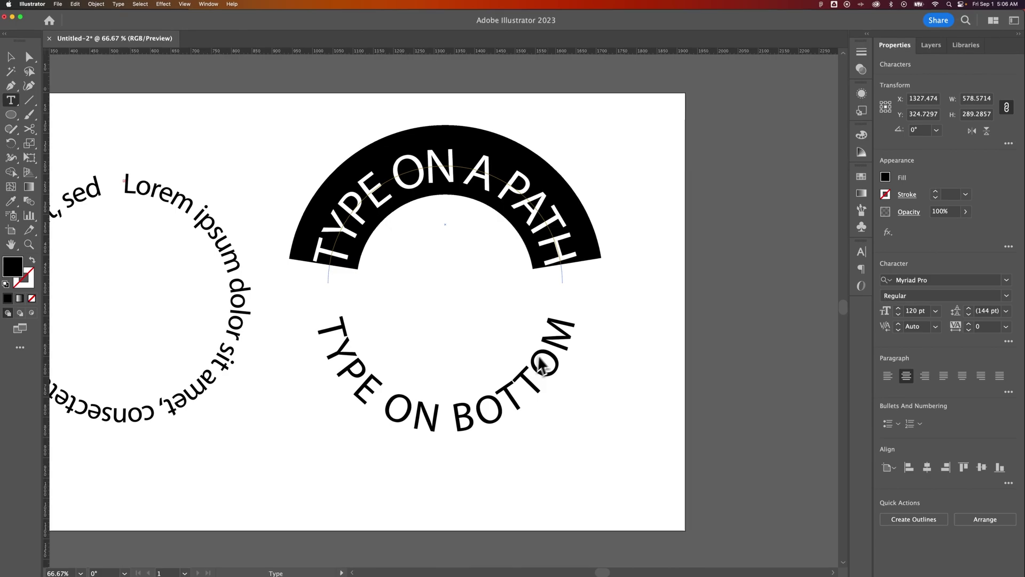
pyautogui.click(11, 57)
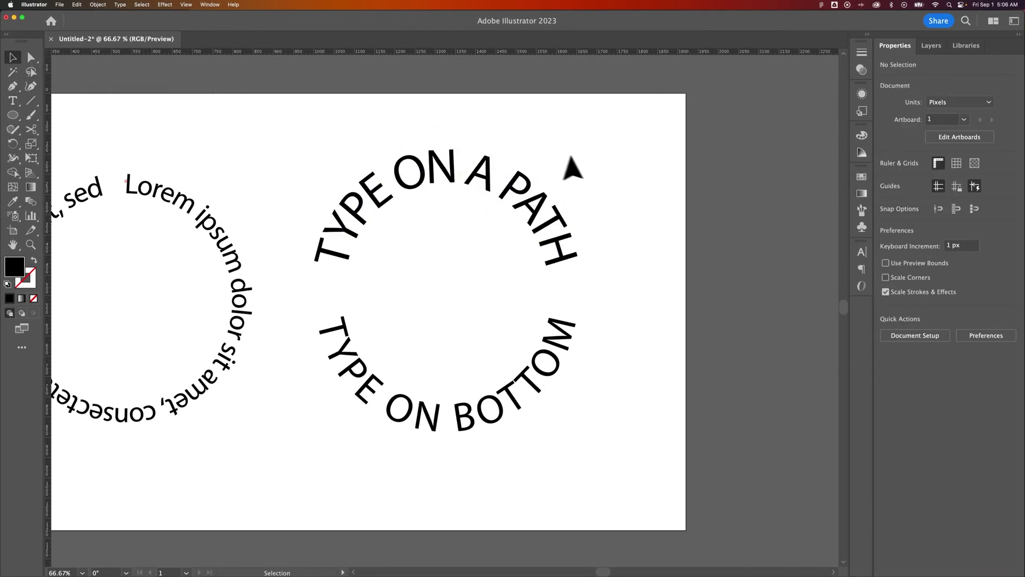
# Set the font size of the upper TYPE ON A PATH text to 100 pt to match the lower text.
pyautogui.click(574, 245)
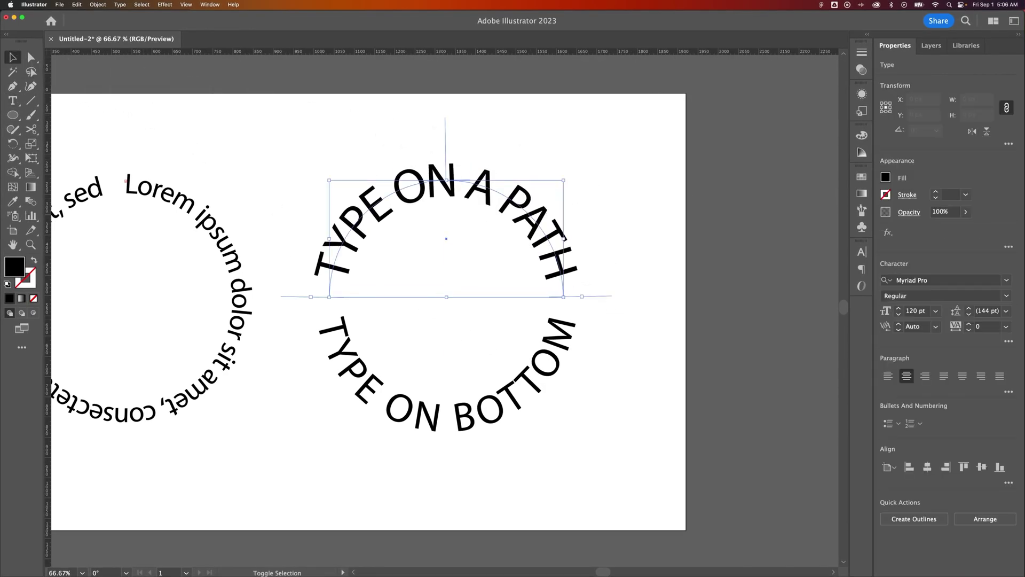
pyautogui.click(360, 366)
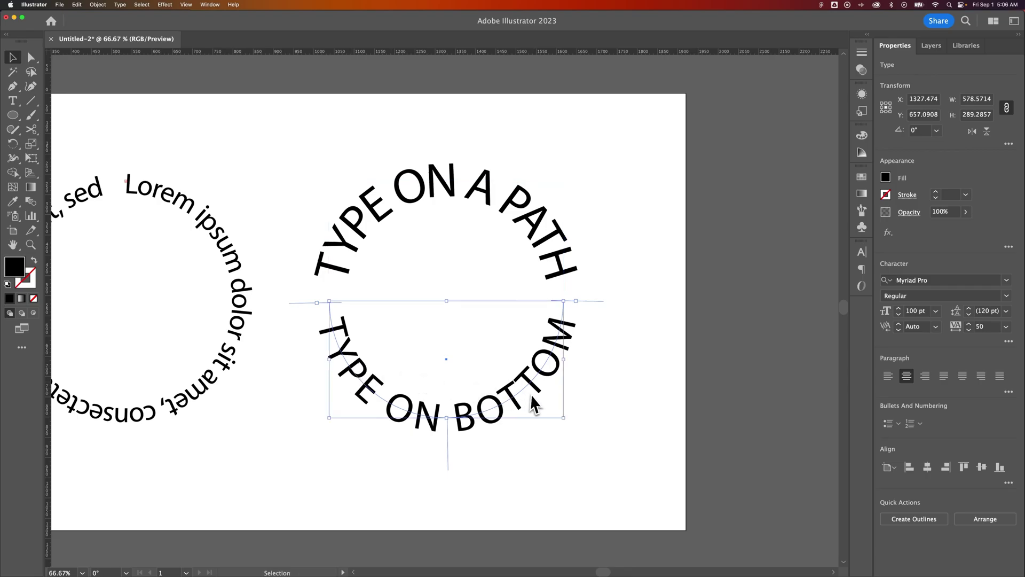
pyautogui.click(487, 211)
pyautogui.click(921, 311)
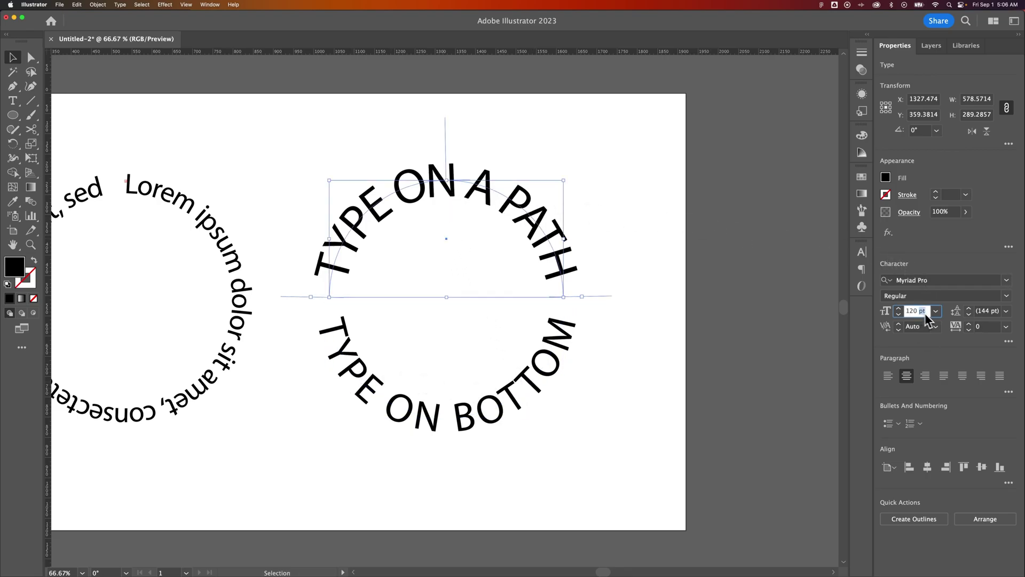
pyautogui.press('Return')
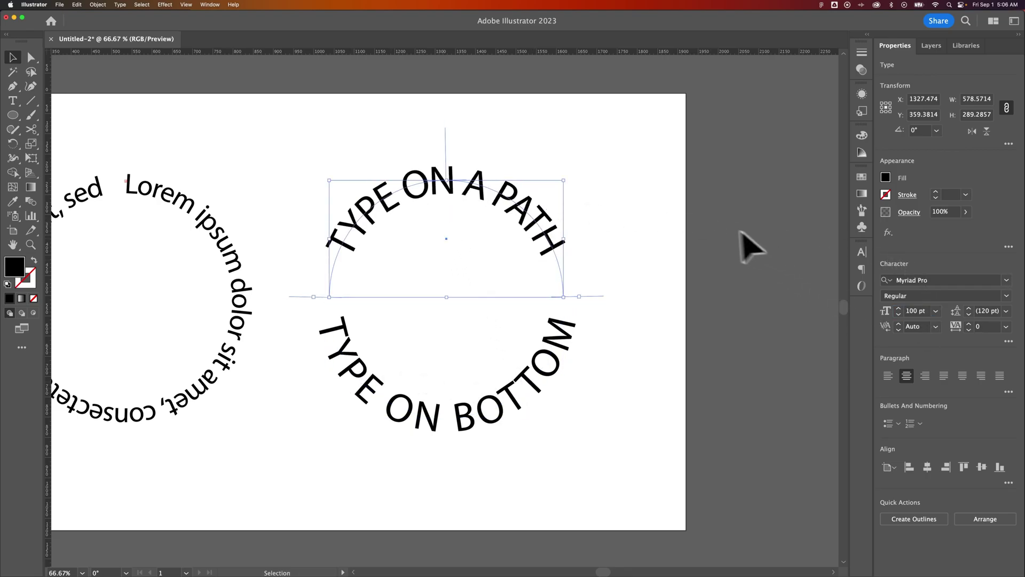
pyautogui.click(656, 246)
# Move the lower and upper path texts vertically so the ends of their semicircles meet and form a full circle.
pyautogui.scroll(-2, 635, 297)
pyautogui.moveTo(551, 365); pyautogui.dragTo(548, 353)
pyautogui.click(550, 251)
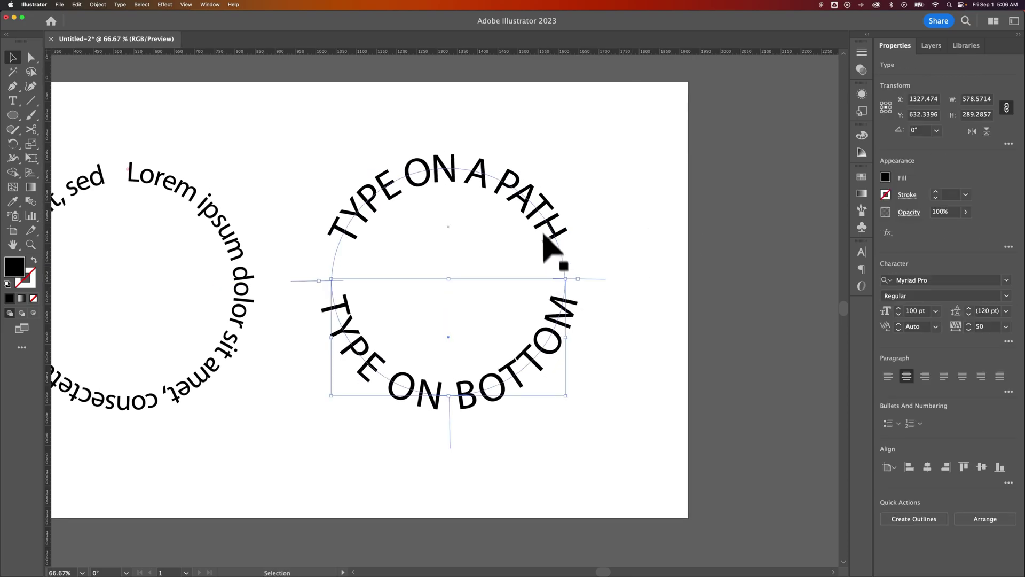
pyautogui.moveTo(551, 235); pyautogui.dragTo(547, 219)
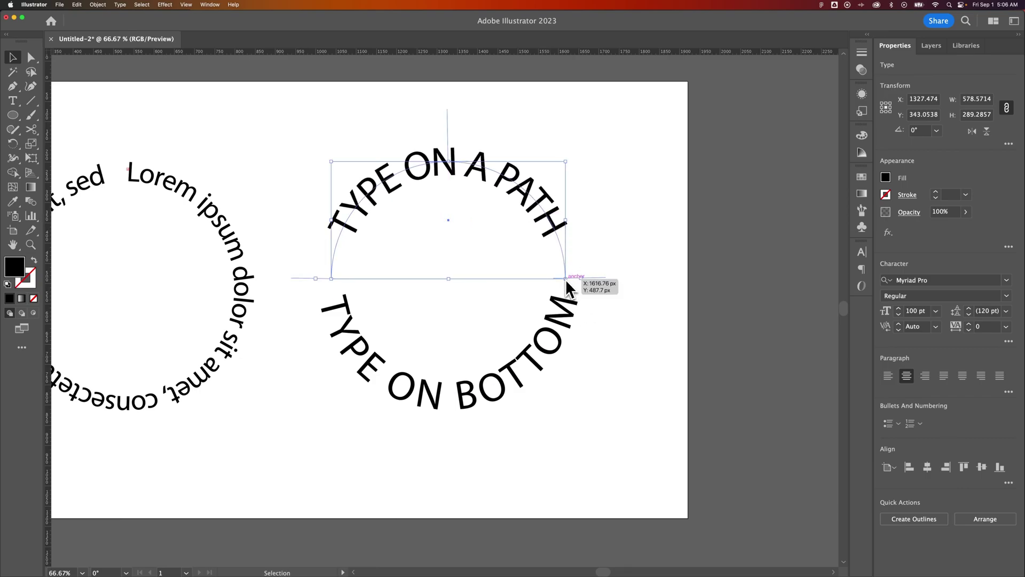
pyautogui.keyDown('shift'); pyautogui.click(557, 313); pyautogui.keyUp('shift')
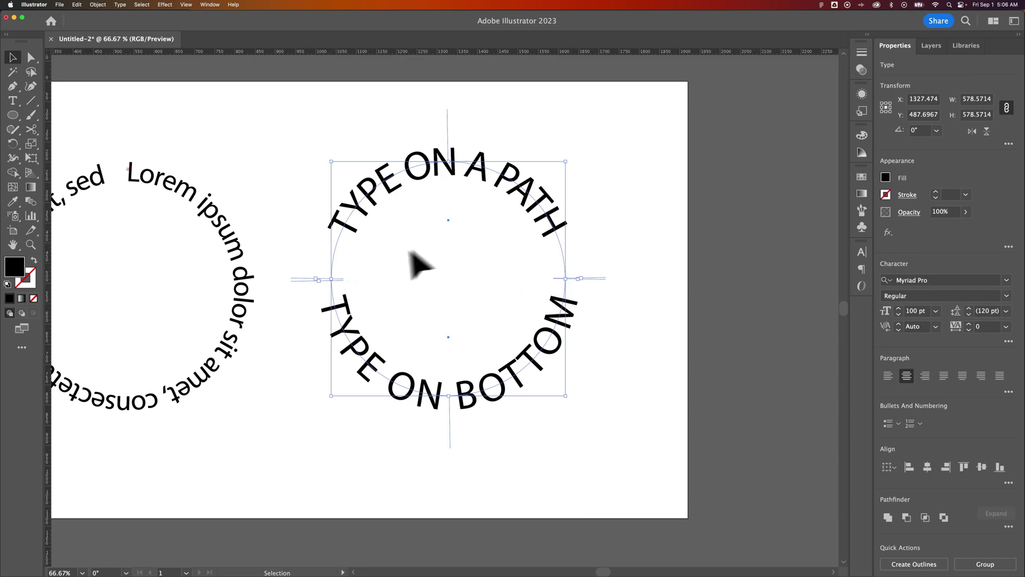
pyautogui.click(602, 270)
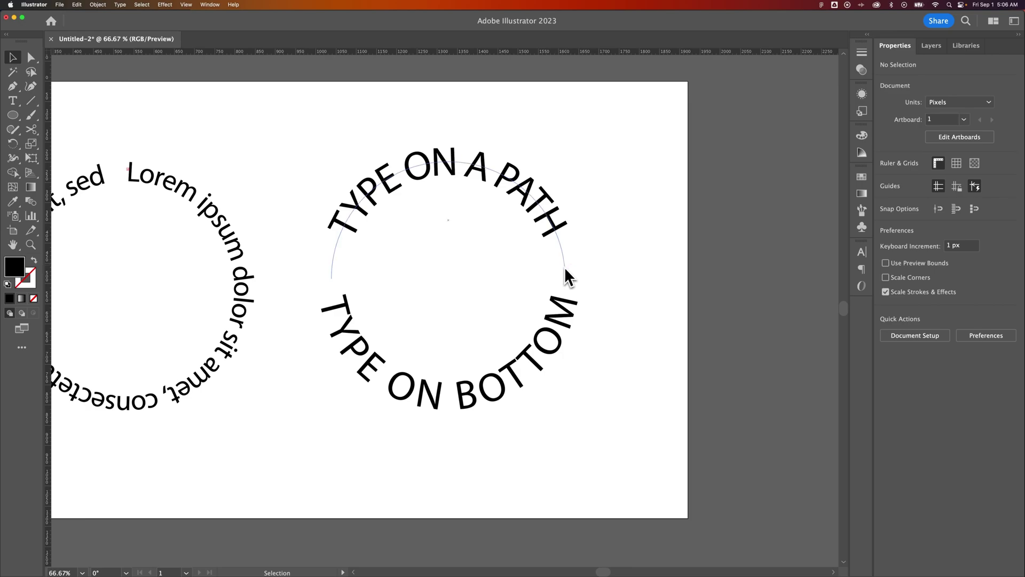
# Draw a small black dot in the gap between the texts at the circle's right side and duplicate it into the left gap.
pyautogui.click(566, 266)
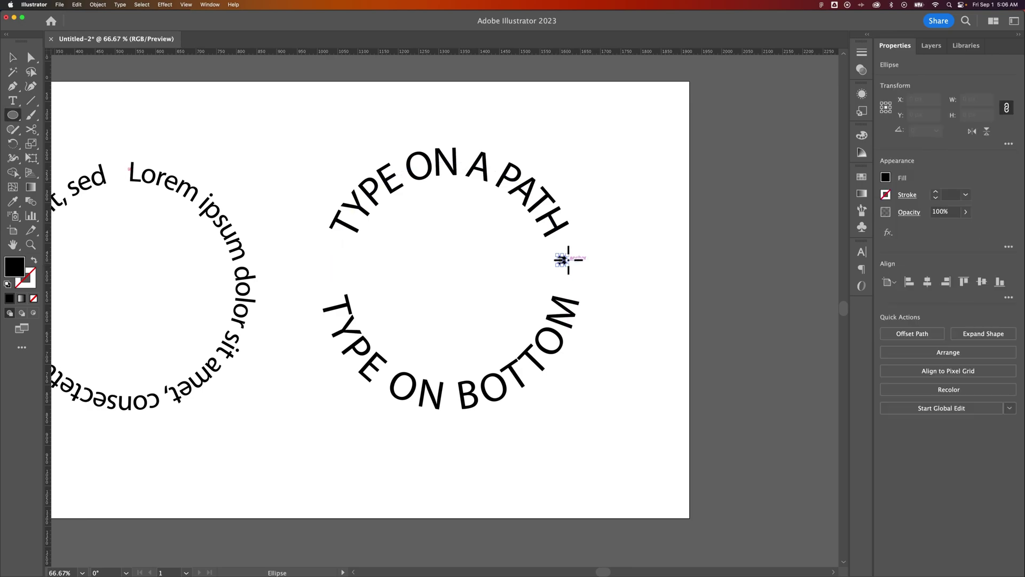
pyautogui.moveTo(563, 264); pyautogui.dragTo(341, 273)
pyautogui.click(597, 263)
pyautogui.press('super+minus')
pyautogui.moveTo(600, 266); pyautogui.dragTo(650, 265)
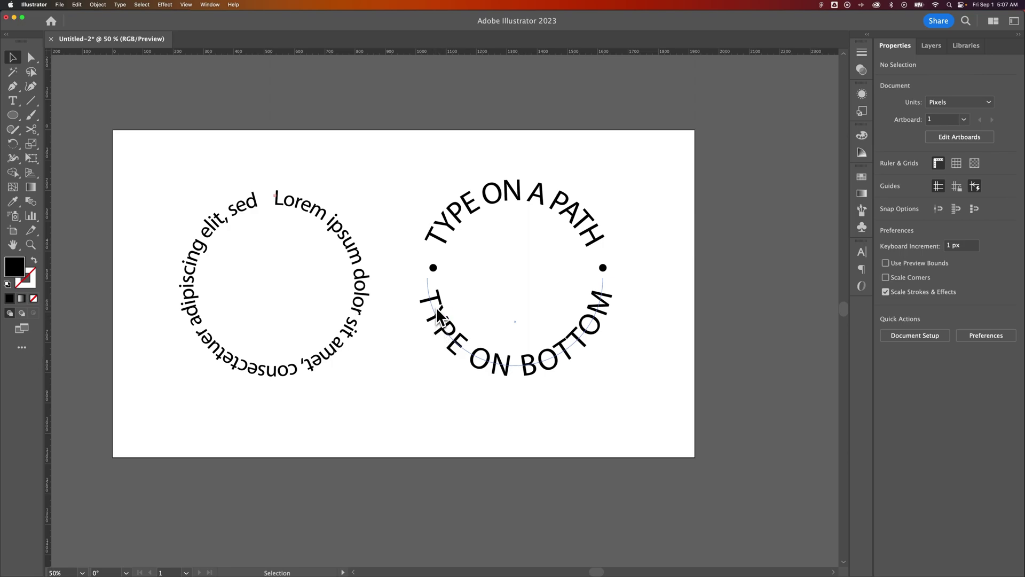
pyautogui.press('super+equal')
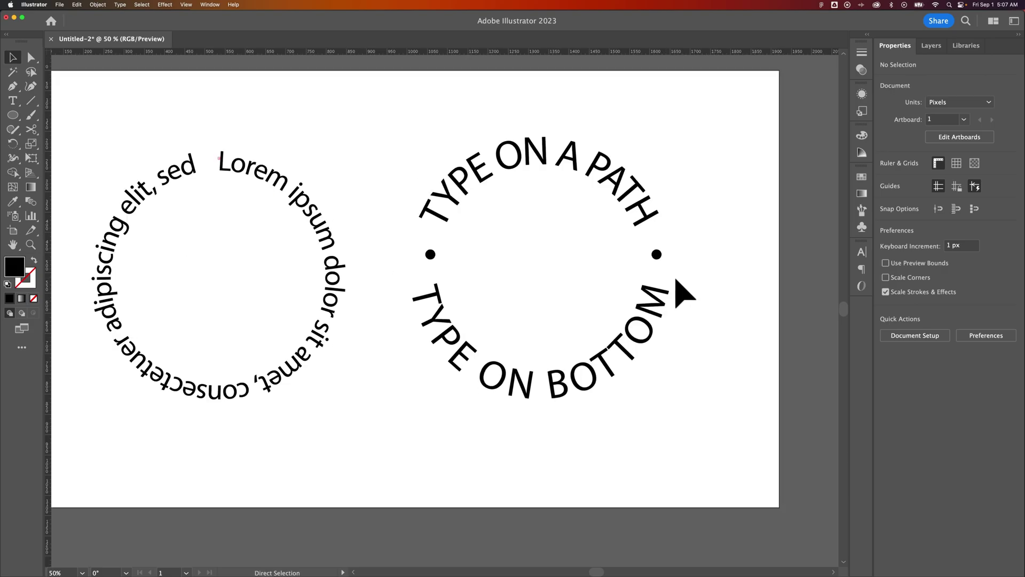
pyautogui.hscroll(-2, 378, 202)
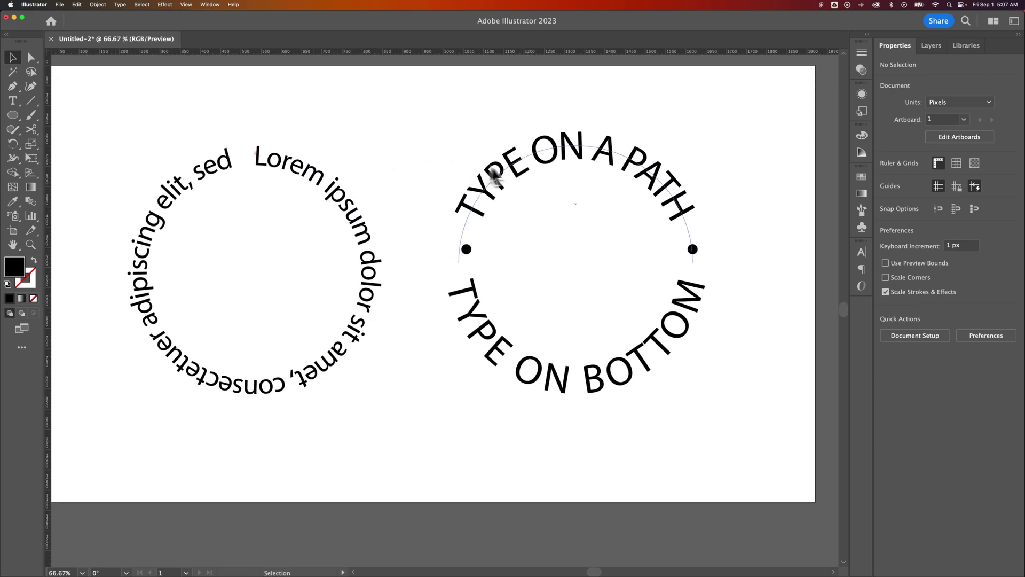